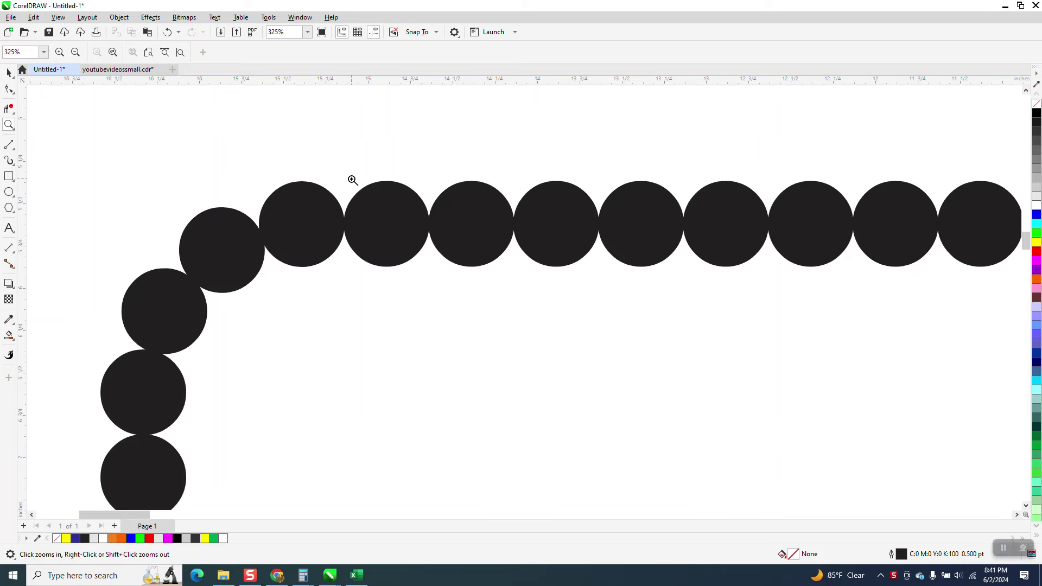
Step: Zoom in on the top row of dots and the outline's top-left corner
scroll(346, 170, "down", 5)
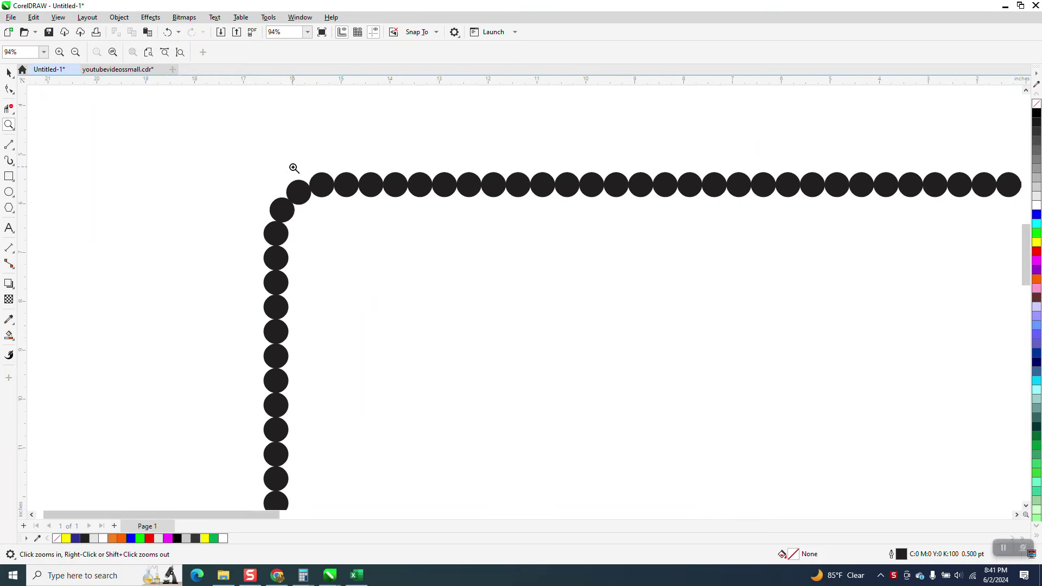
left_click_drag(331, 171, 402, 209)
scroll(397, 204, "down", 2)
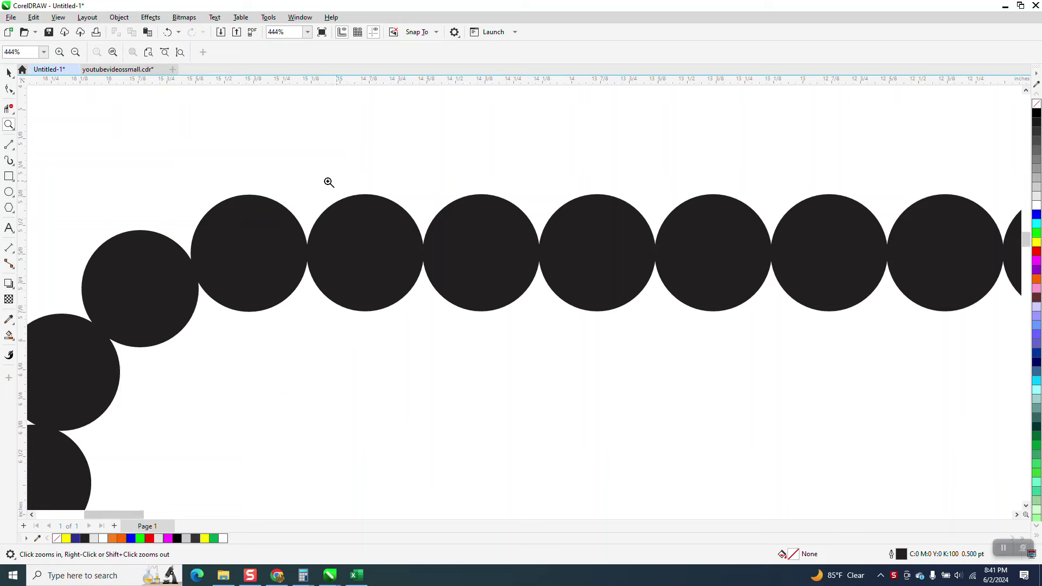
scroll(329, 182, "down", 10)
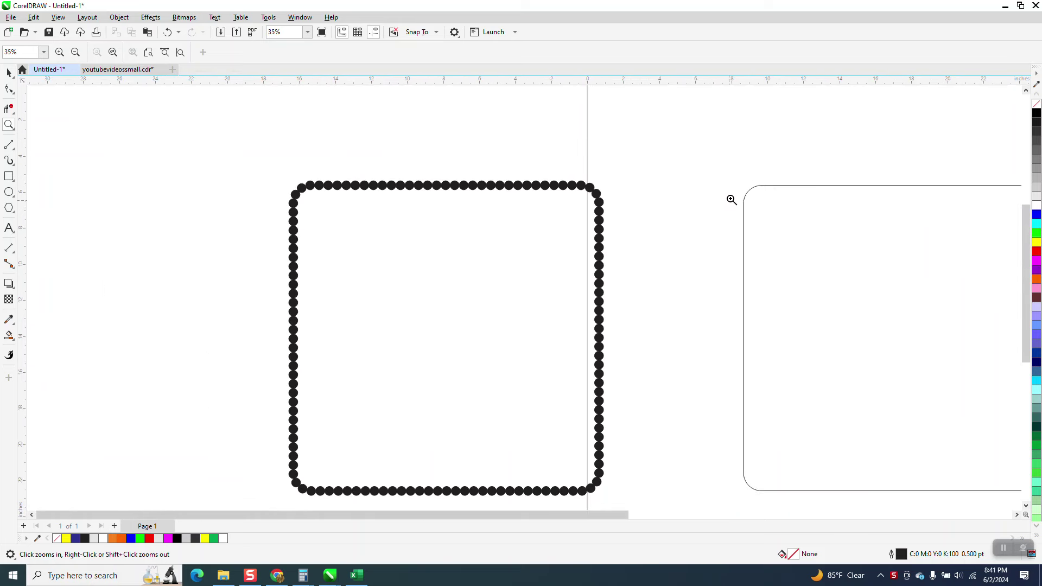
left_click_drag(735, 178, 784, 210)
scroll(537, 191, "down", 2)
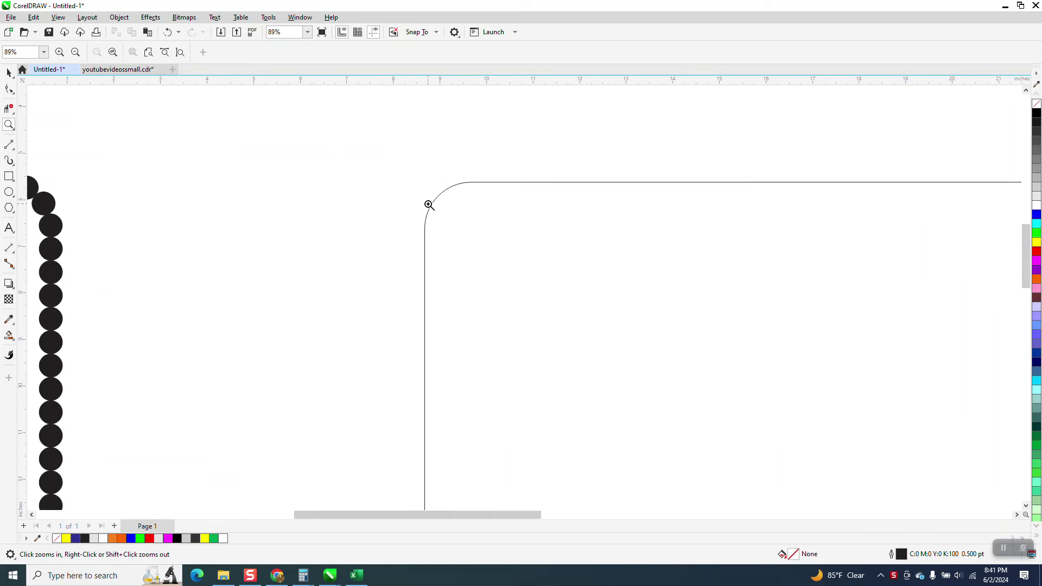
Step: Select the rounded rectangle outline, browsing the Object menu without choosing anything
left_click(9, 72)
scroll(361, 167, "down", 3)
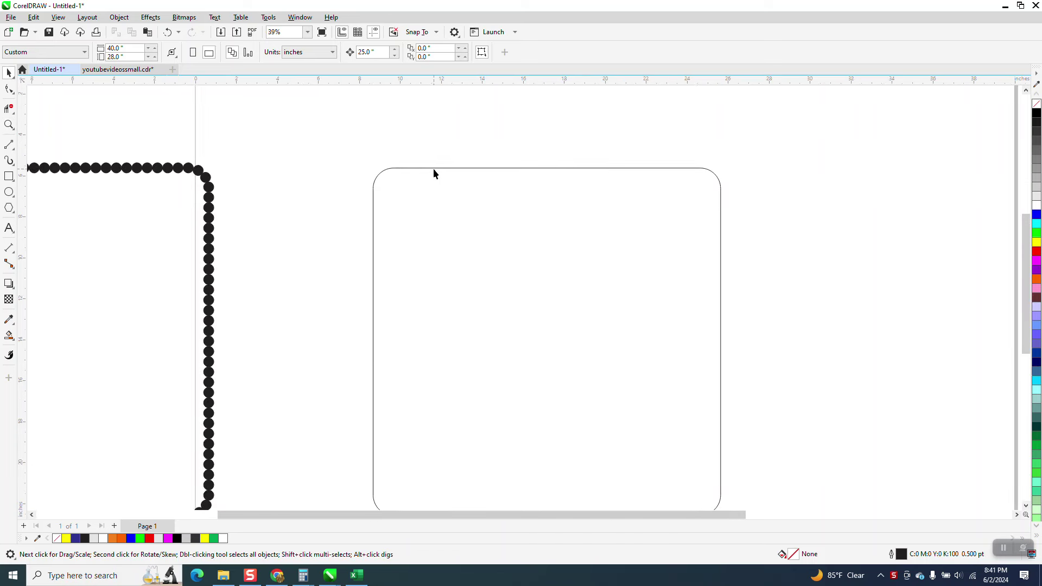
left_click(454, 168)
scroll(433, 181, "down", 2)
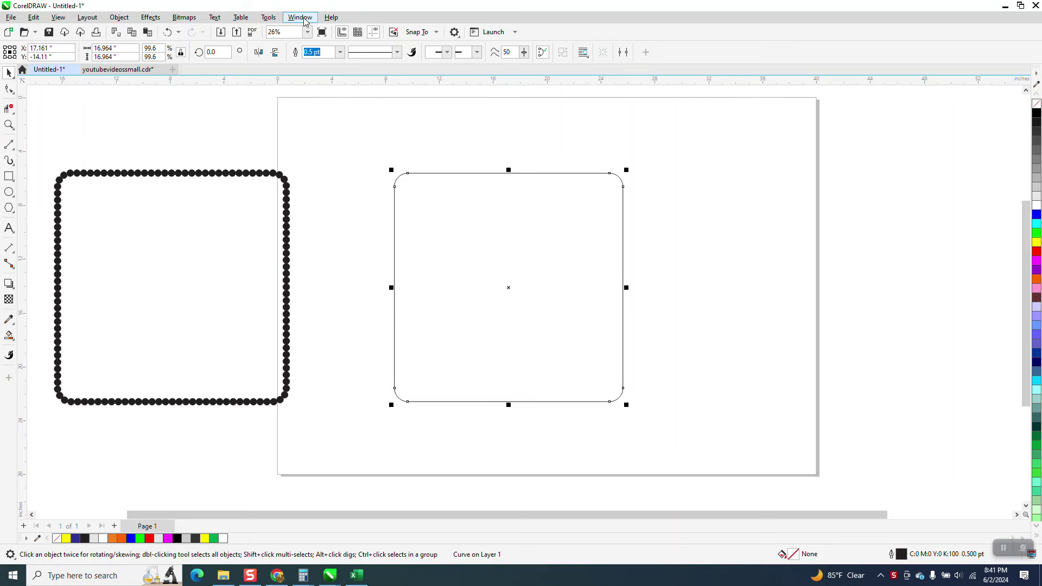
left_click(119, 18)
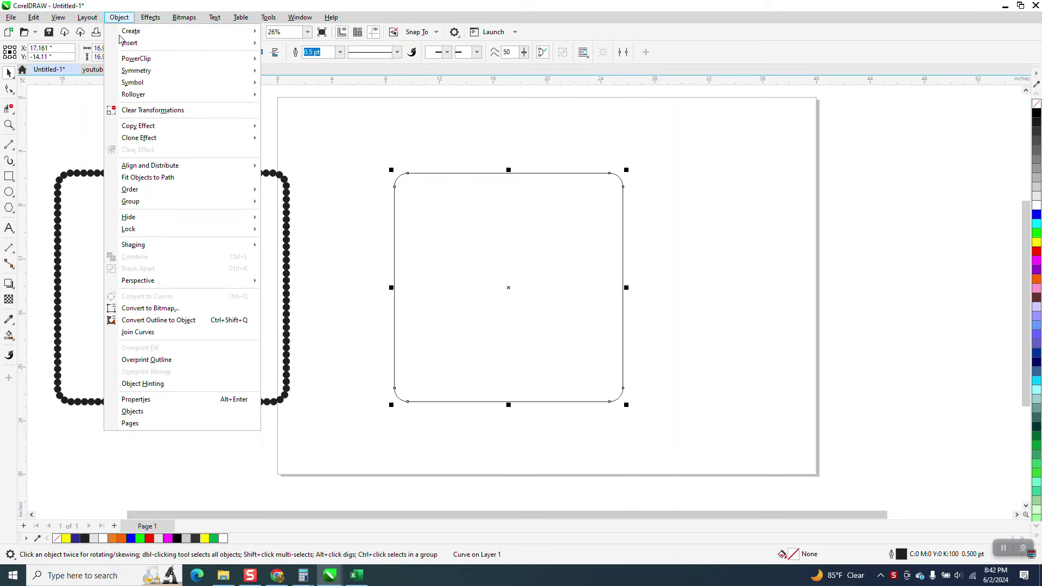
mouse_move(179, 281)
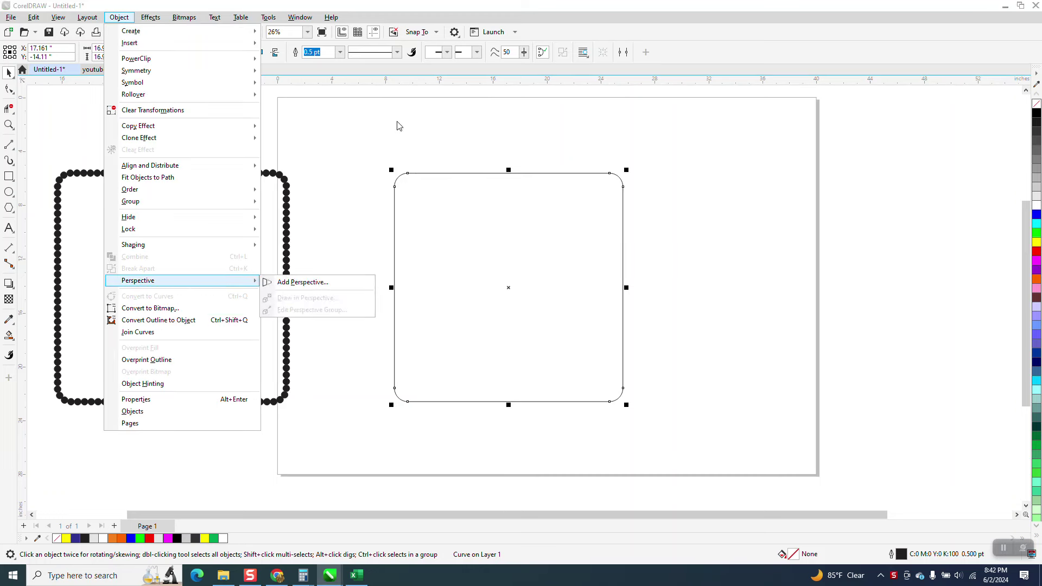
left_click(398, 133)
left_click(445, 173)
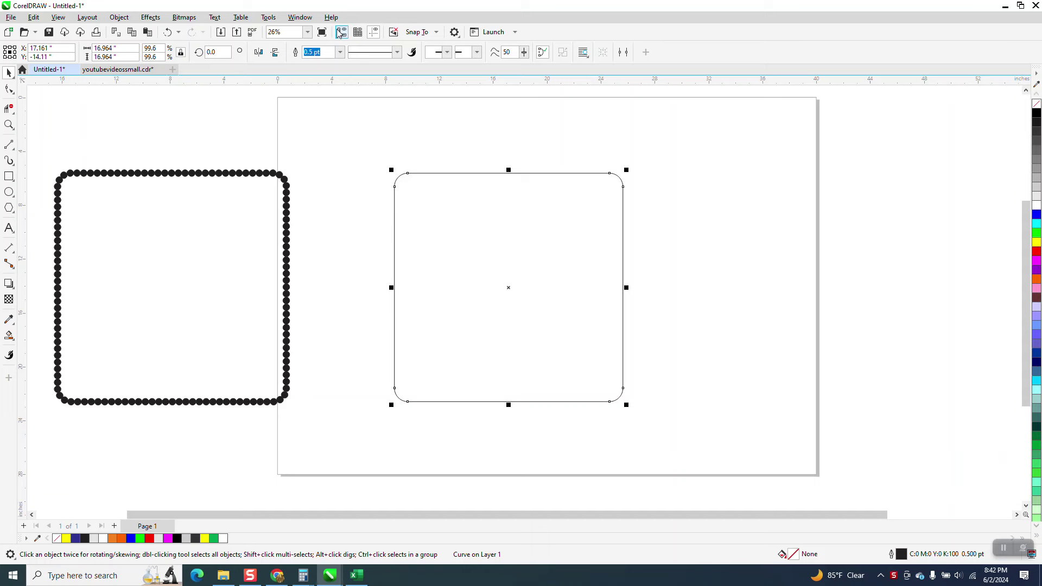
Step: Show the rectangle's Curve properties: closed curve, 8 nodes, 66.14258 in long
left_click(300, 17)
mouse_move(337, 162)
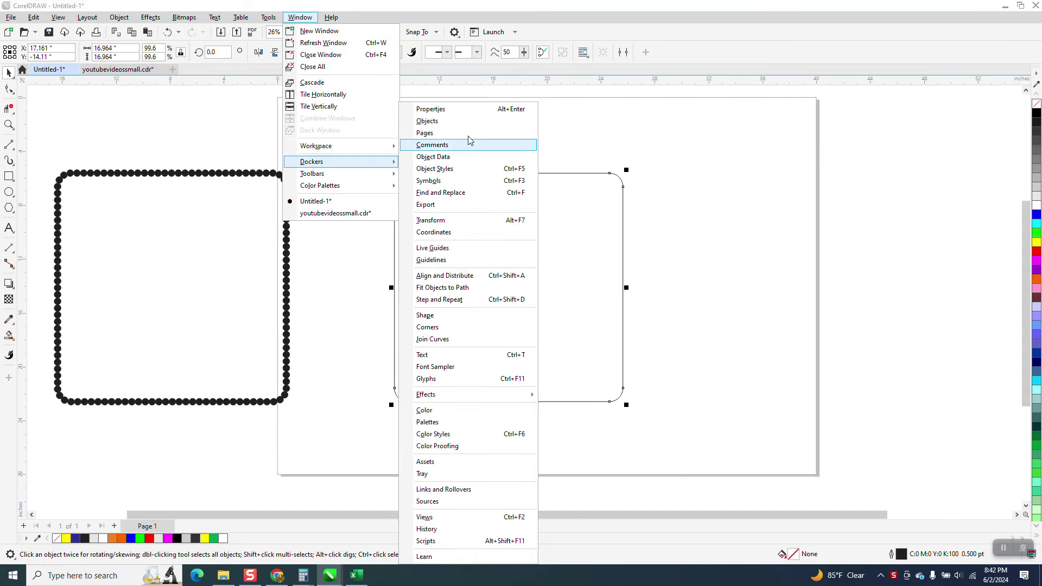
left_click(450, 109)
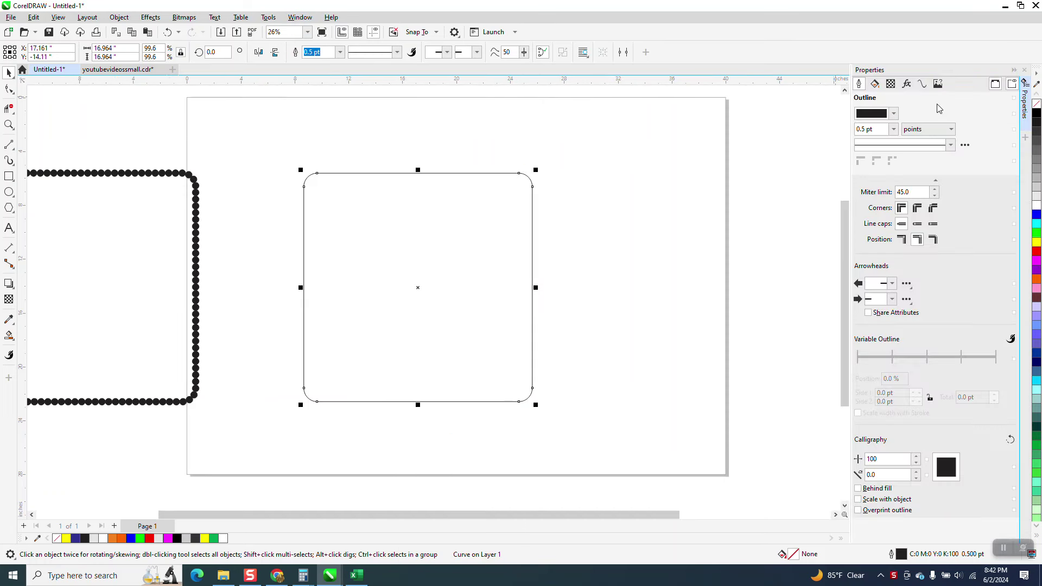
left_click(922, 84)
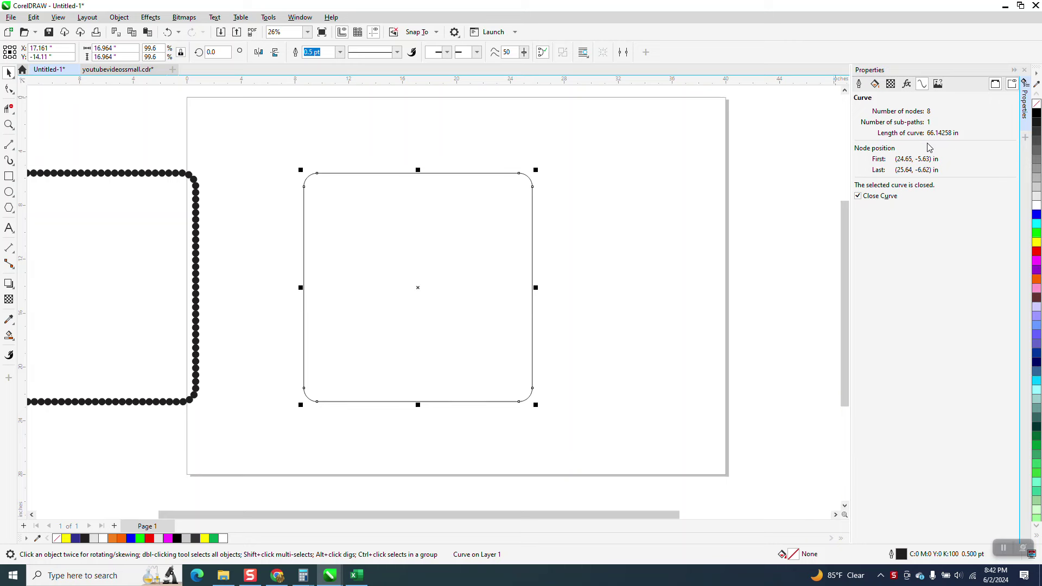
left_click(10, 193)
Step: Draw a small circle above the rectangle and size it to 0.5 inch
left_click(426, 133)
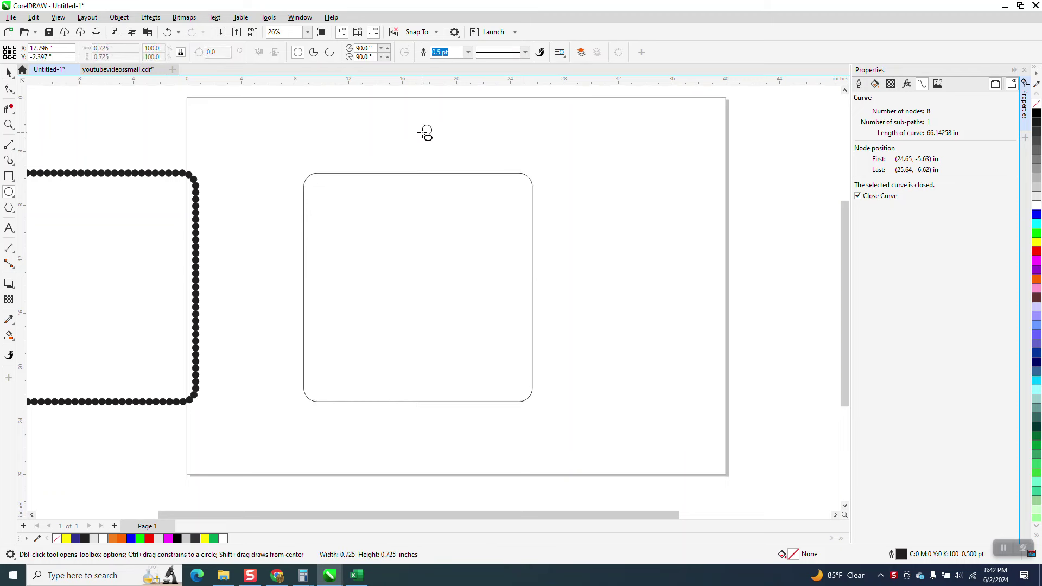
left_click(109, 48)
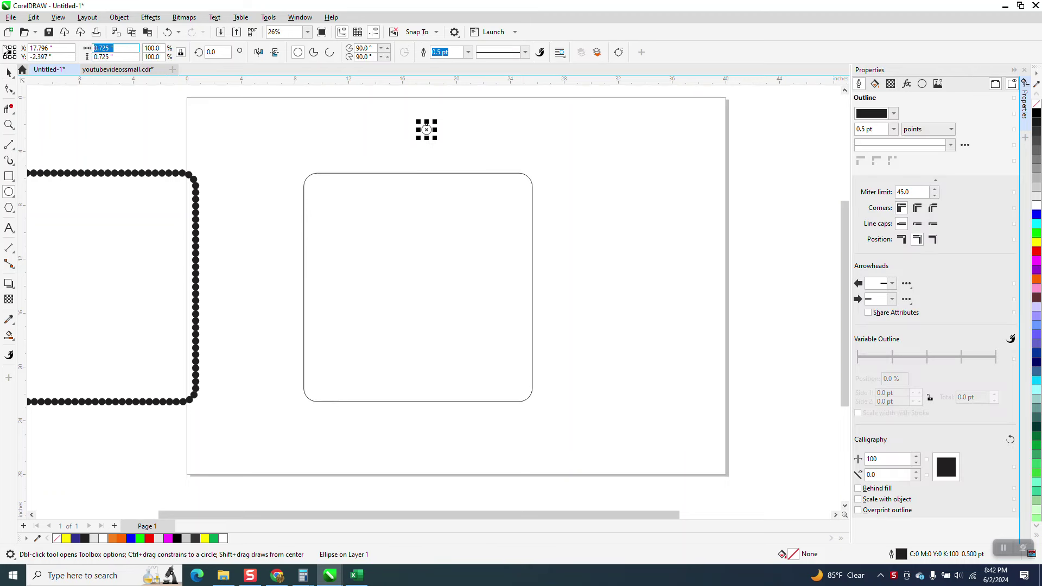
type("0.5")
key("Return")
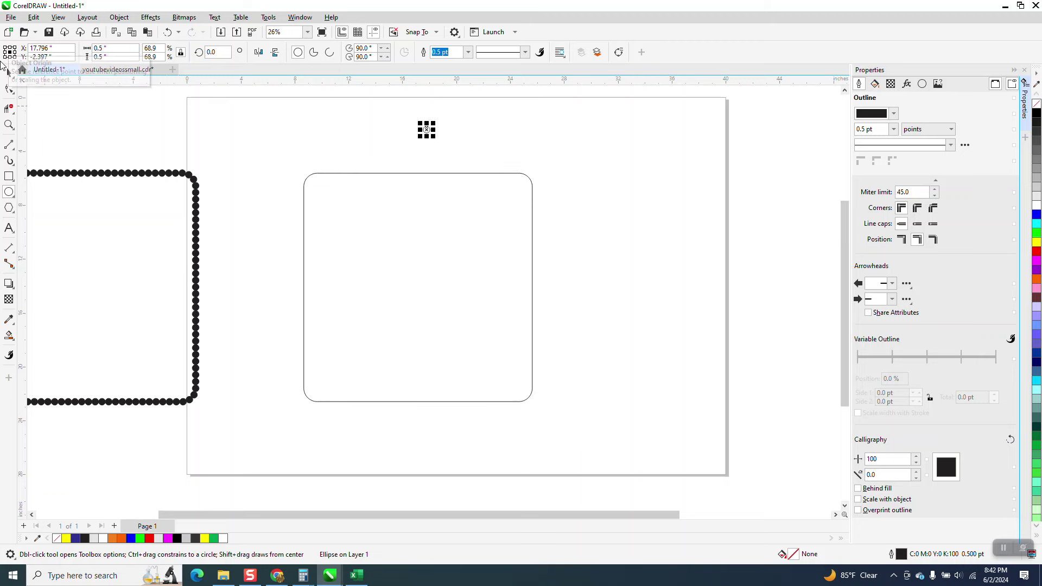
Step: Place a copy of the circle just to its right and close the Properties panel
left_click(9, 72)
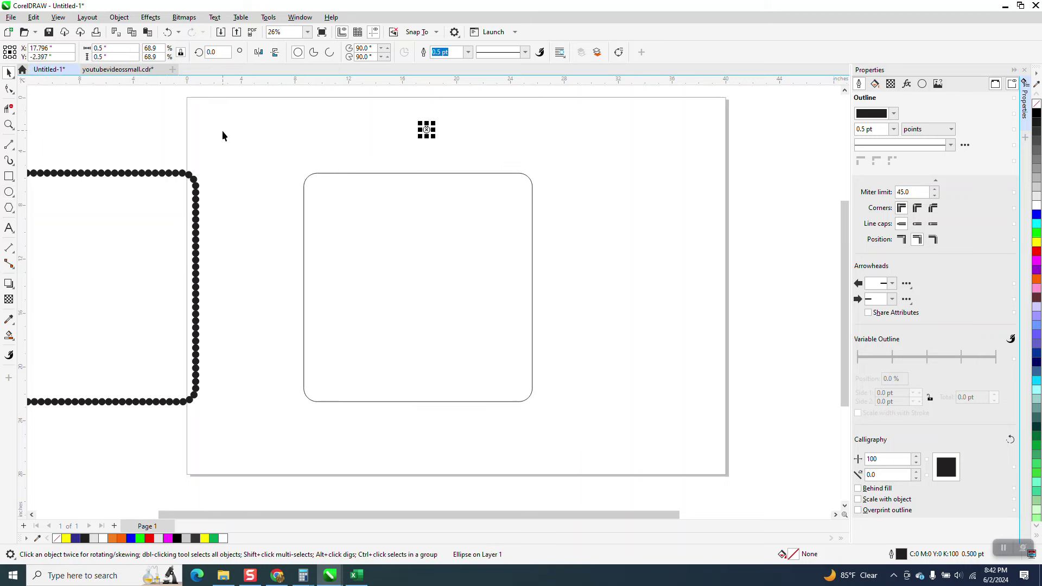
left_click_drag(427, 130, 456, 132)
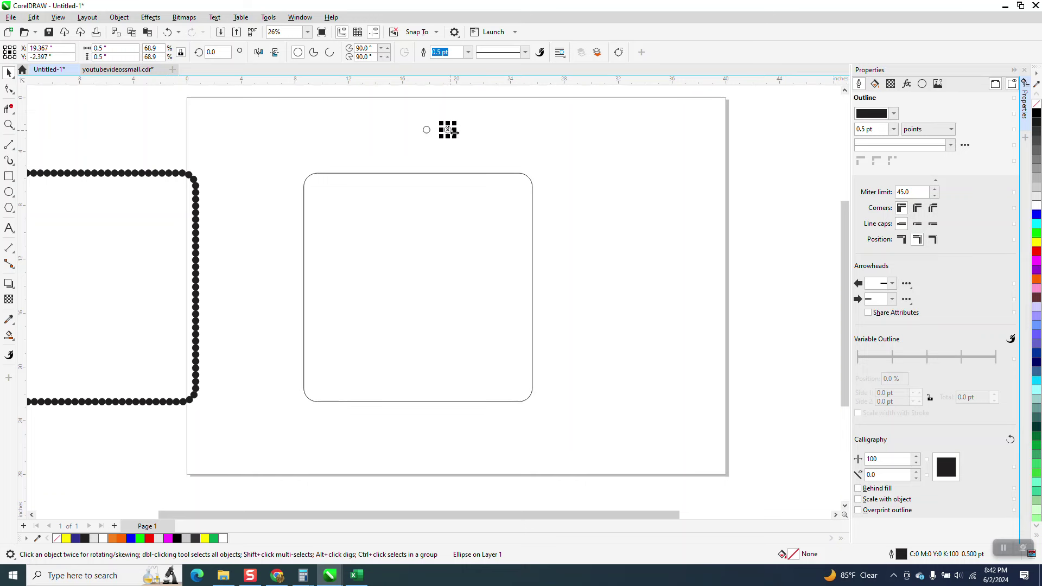
left_click(1026, 71)
left_click(150, 17)
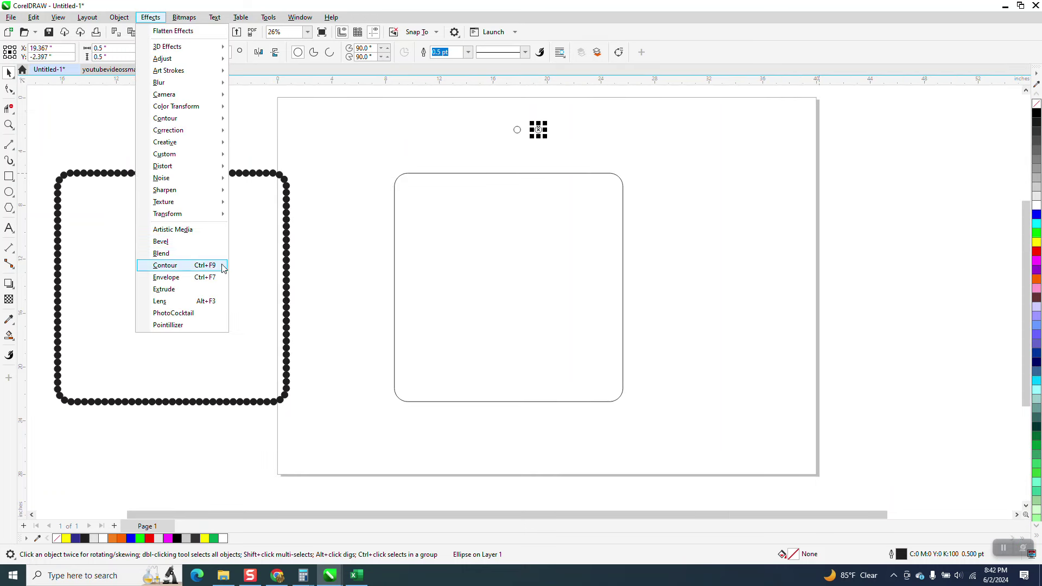
Step: Blend the two small circles with 130 steps
left_click(182, 254)
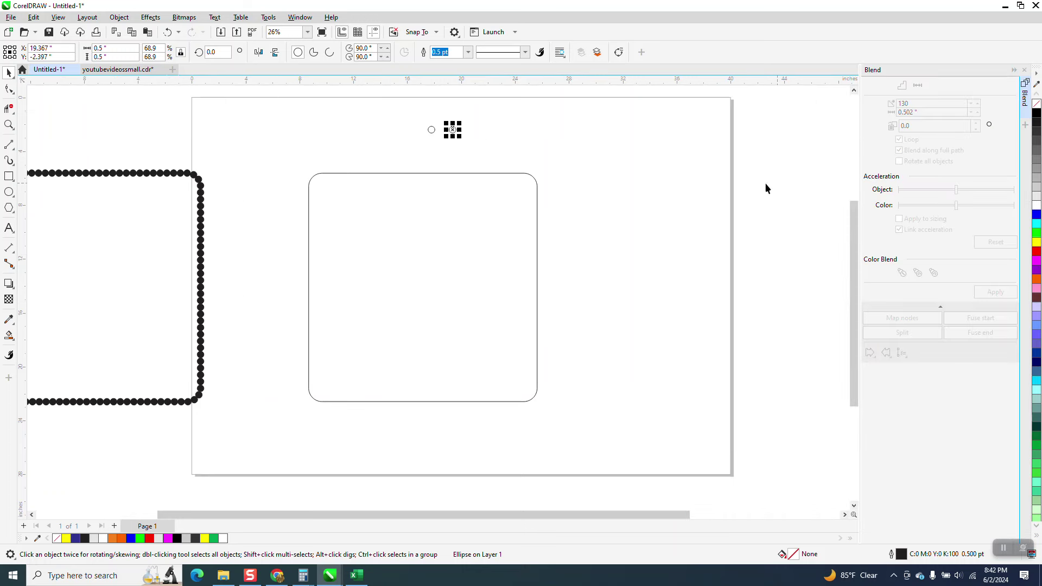
left_click_drag(403, 115, 528, 164)
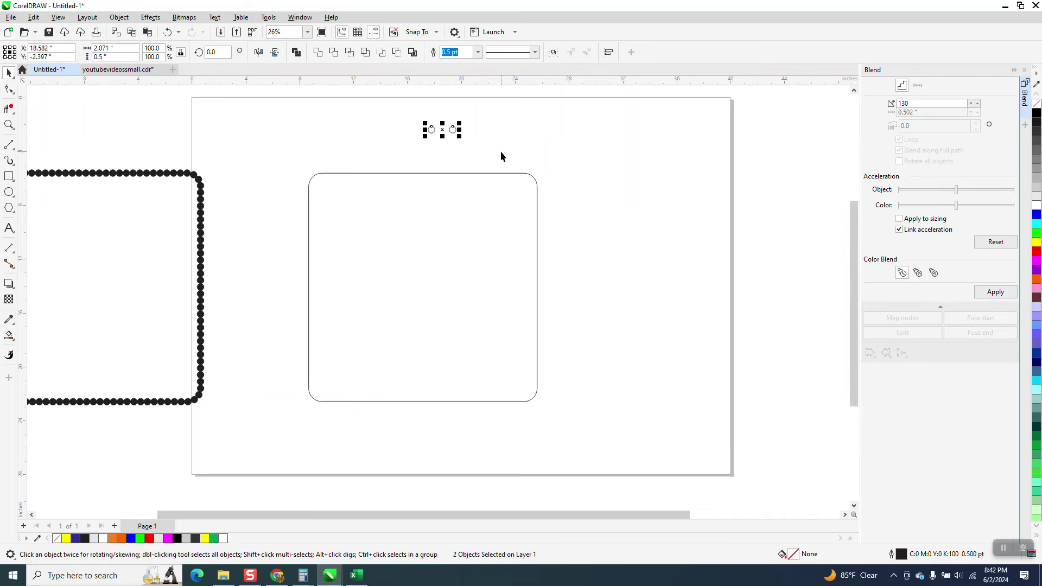
left_click(911, 103)
left_click(991, 293)
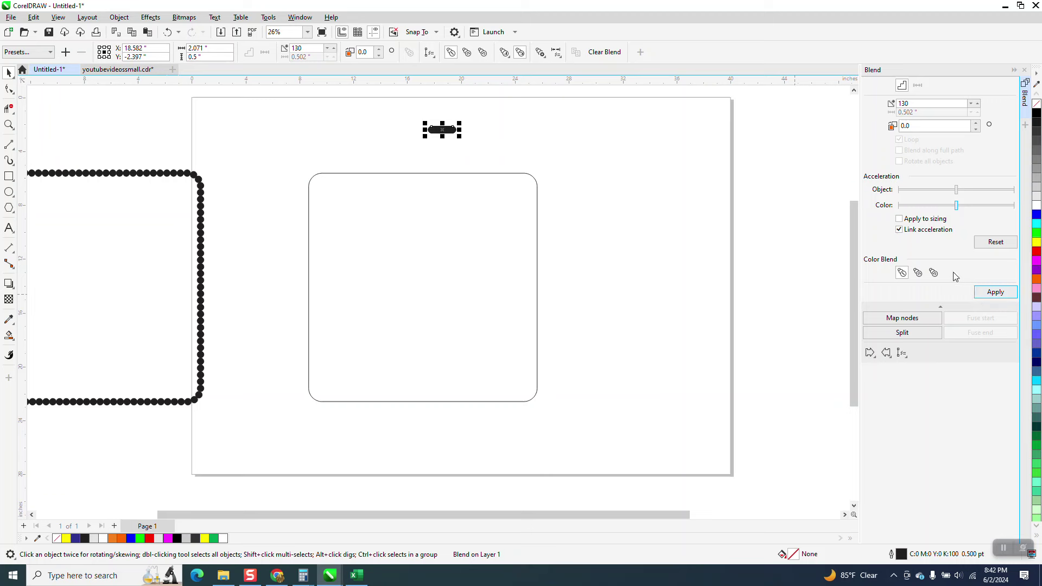
Step: Put the blend on the rounded rectangle as a new path and enable Blend along full path
left_click(901, 353)
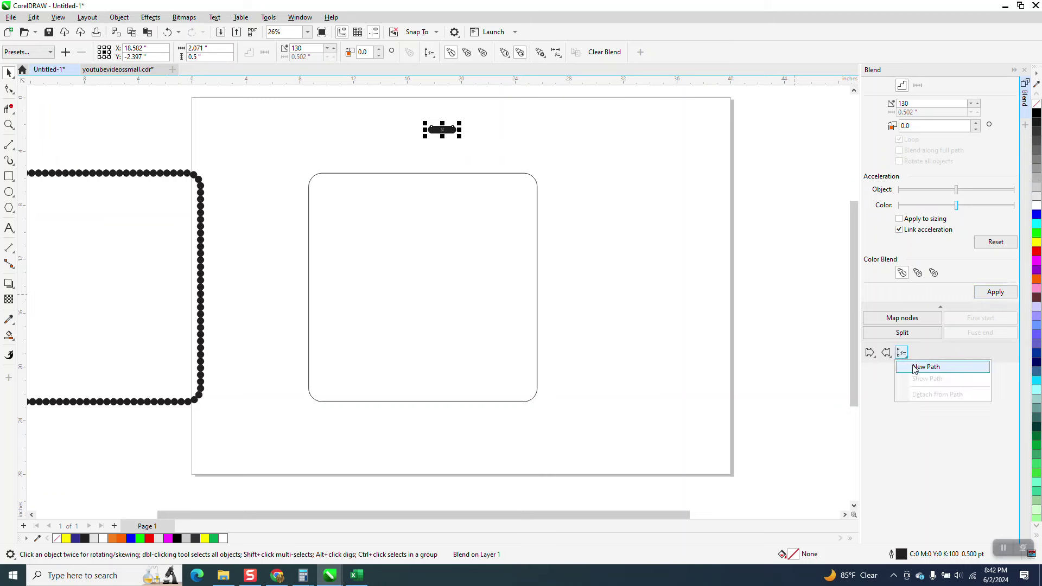
left_click(924, 367)
left_click(515, 173)
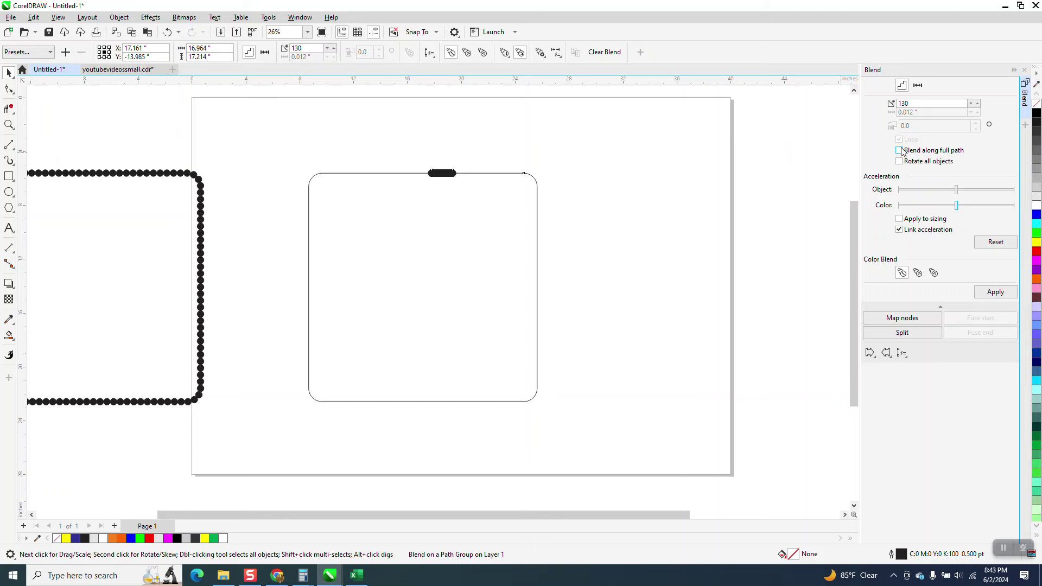
left_click(987, 293)
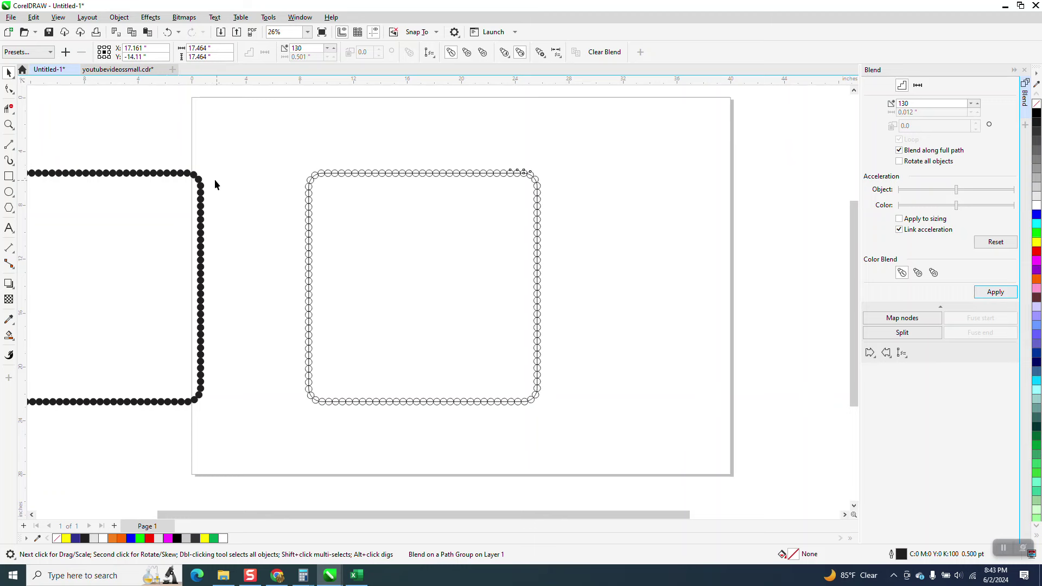
left_click(9, 125)
Step: Zoom in on the blend's corner circles and where the path crosses them
left_click_drag(291, 170, 367, 201)
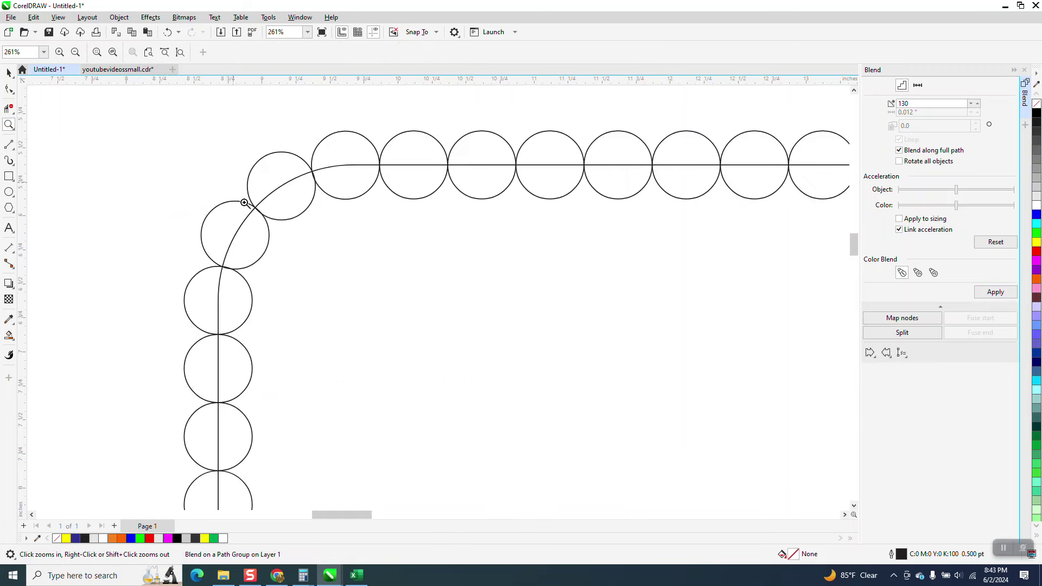
left_click_drag(245, 204, 274, 233)
right_click(380, 253)
right_click(417, 251)
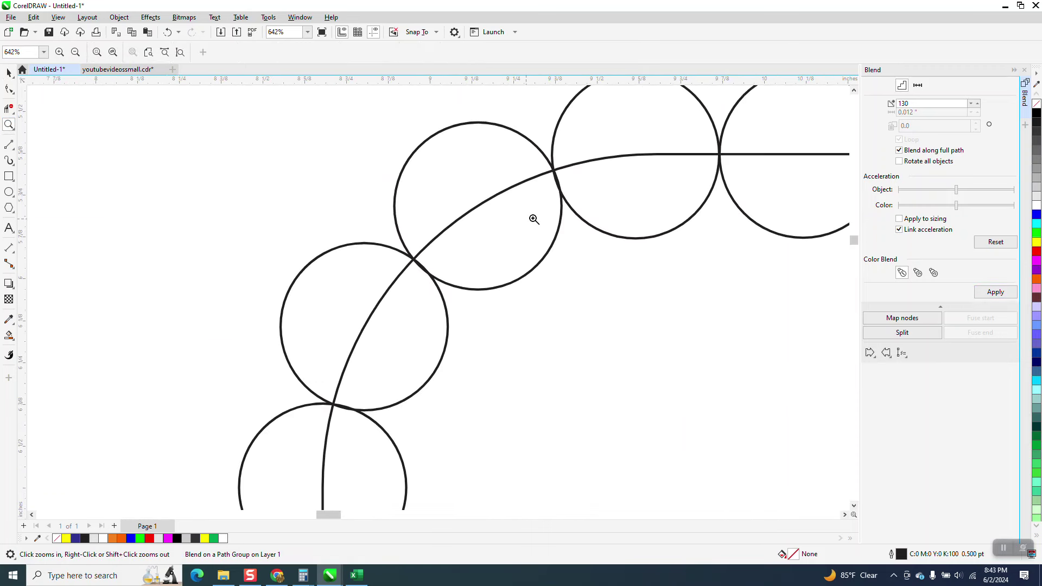
left_click_drag(328, 400, 356, 419)
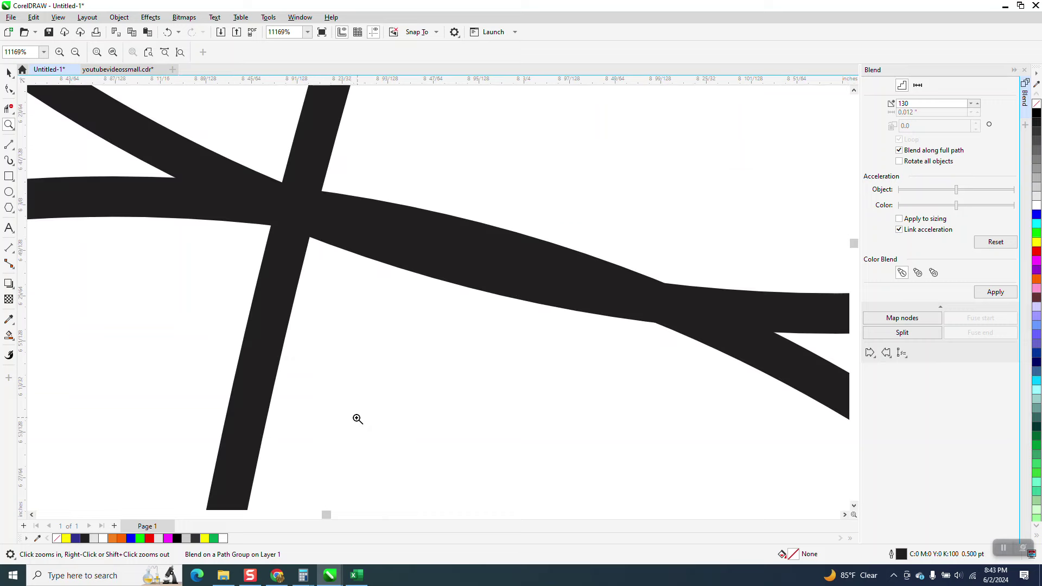
right_click(301, 282)
right_click(301, 283)
right_click(301, 283)
right_click(301, 283)
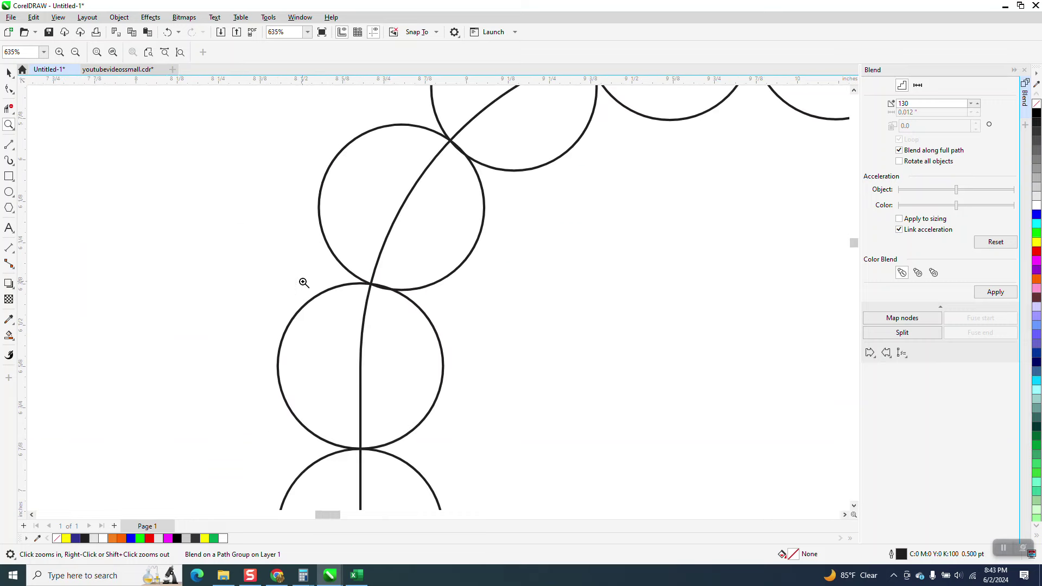
right_click(301, 283)
left_click_drag(532, 179, 542, 199)
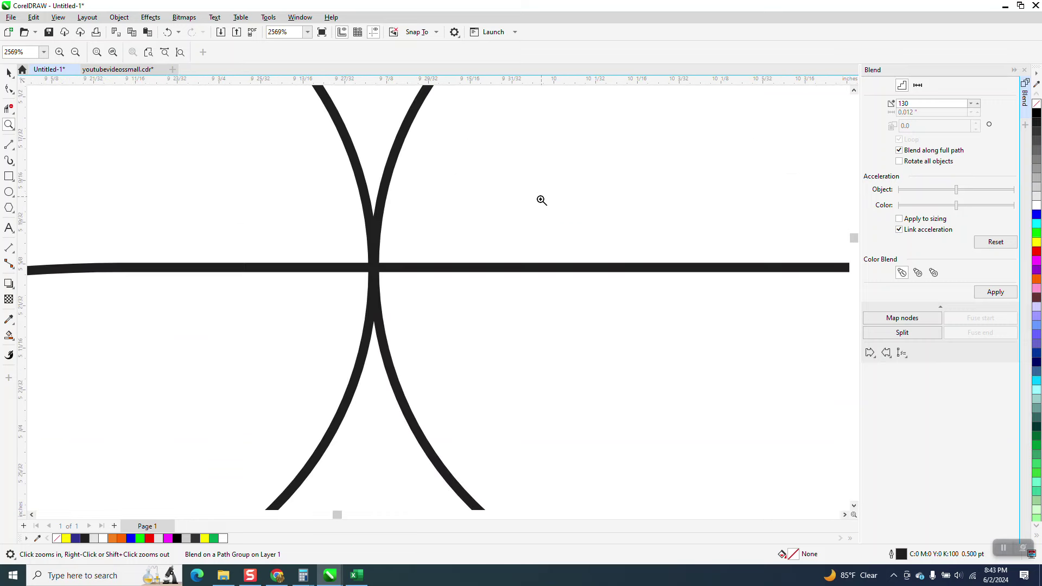
right_click(472, 199)
right_click(470, 198)
right_click(448, 205)
right_click(448, 204)
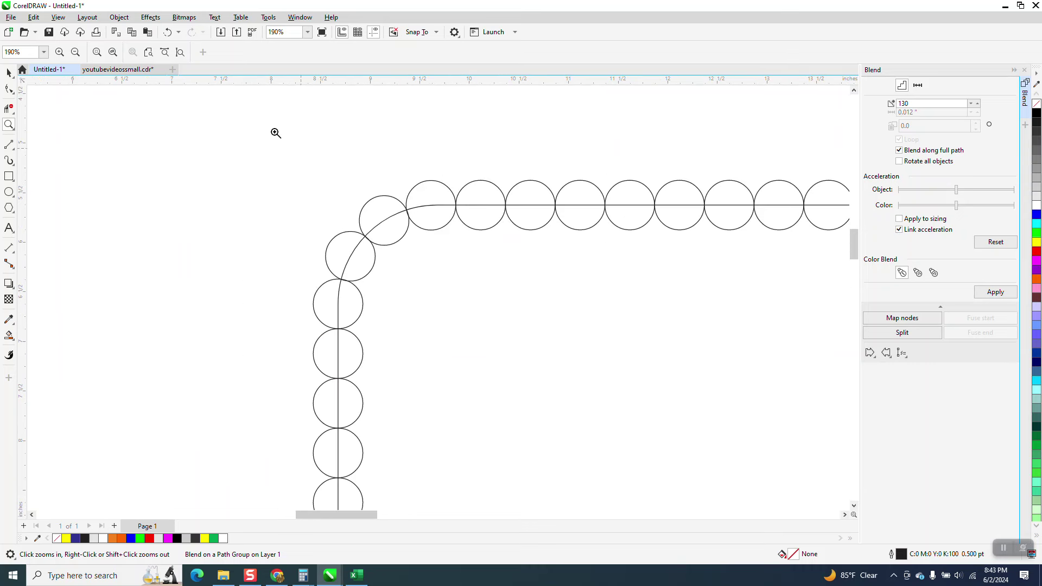
Step: Undo Blend along full path, leaving the circles bunched on the top edge
left_click(169, 32)
right_click(259, 160)
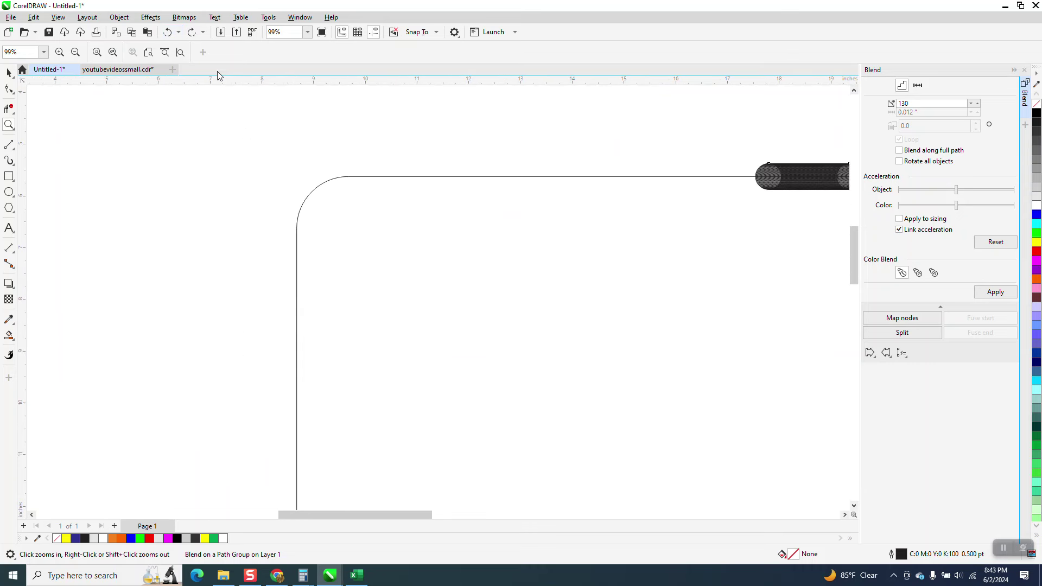
right_click(306, 132)
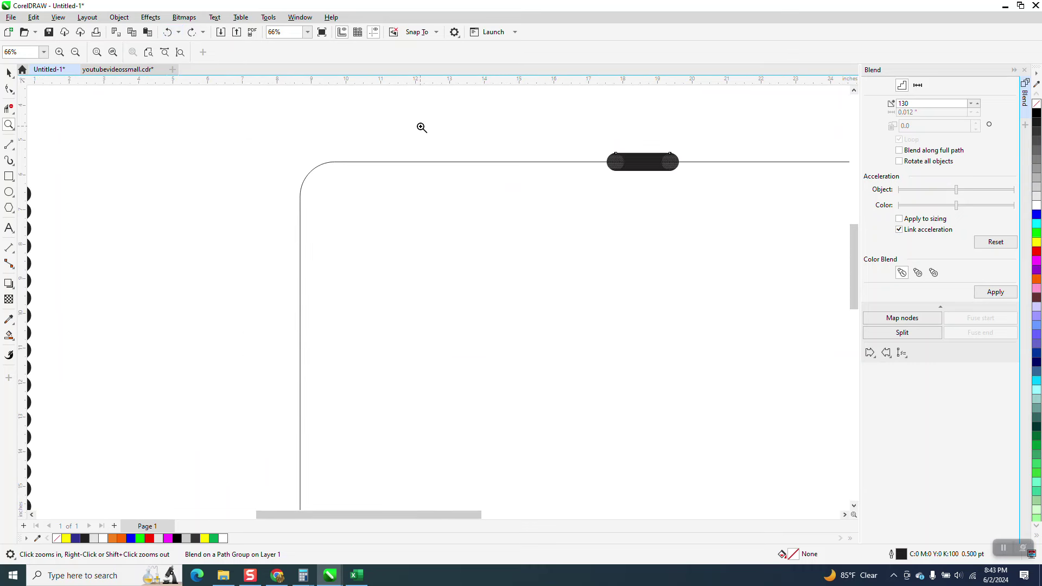
Step: Select the blend, then undo its move and its attachment to the rectangle path
left_click(8, 72)
left_click(617, 165)
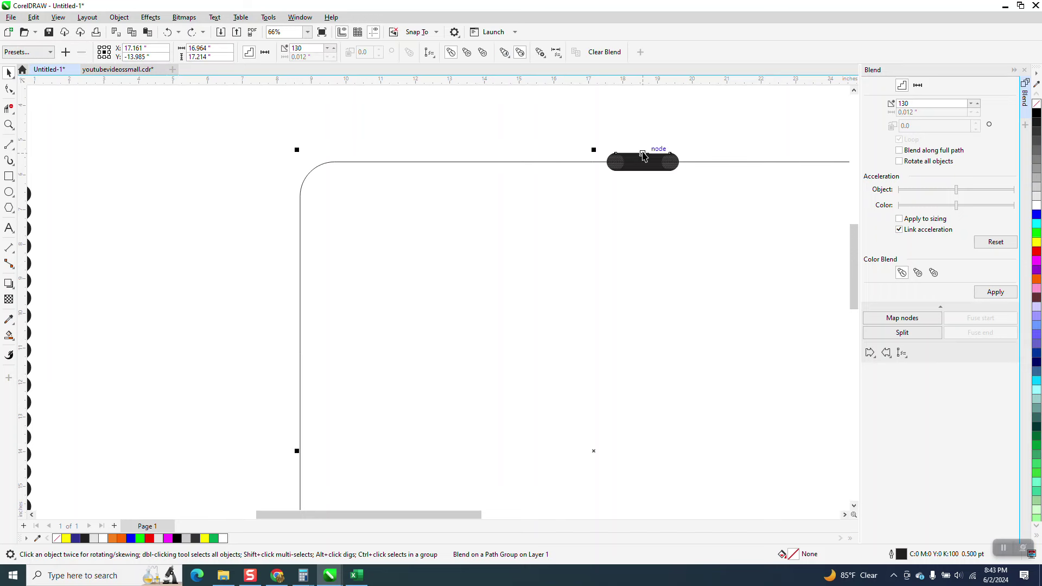
left_click_drag(644, 164, 641, 131)
left_click(168, 33)
left_click(167, 33)
Step: Resize the rounded rectangle to 16.972 inches square
scroll(245, 232, "down", 2)
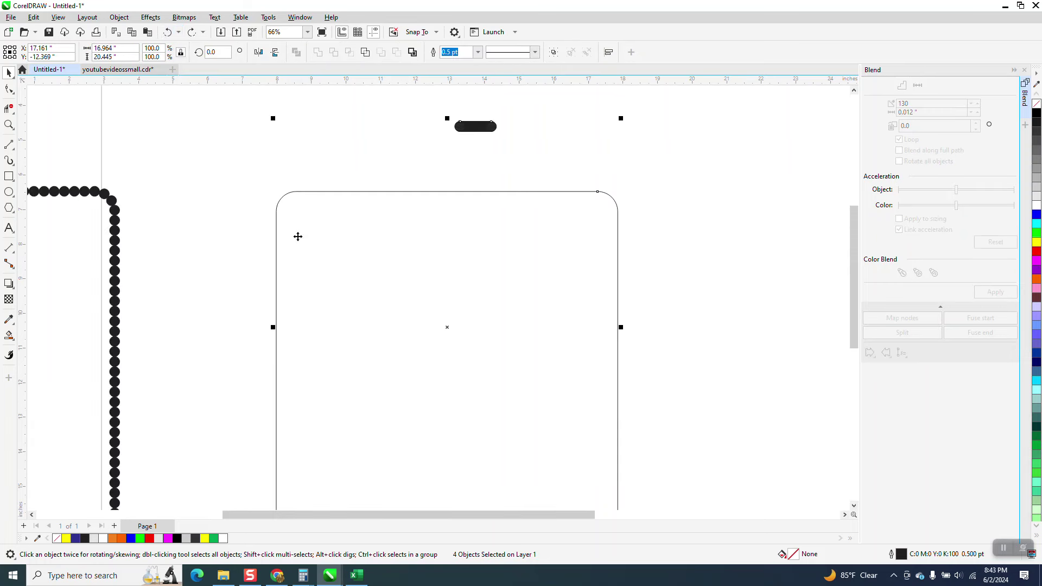
left_click(376, 153)
left_click(382, 191)
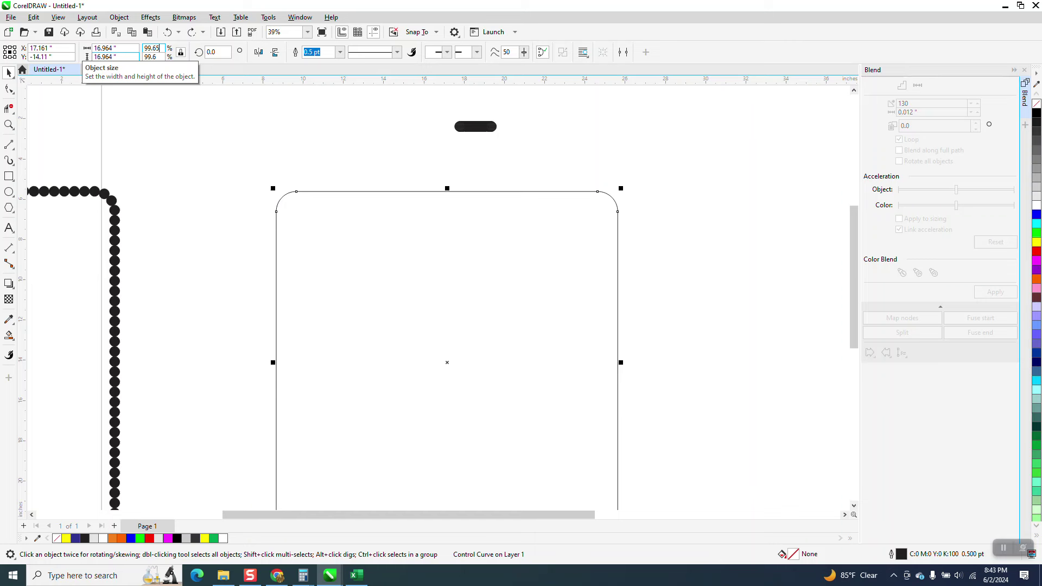
key("Return")
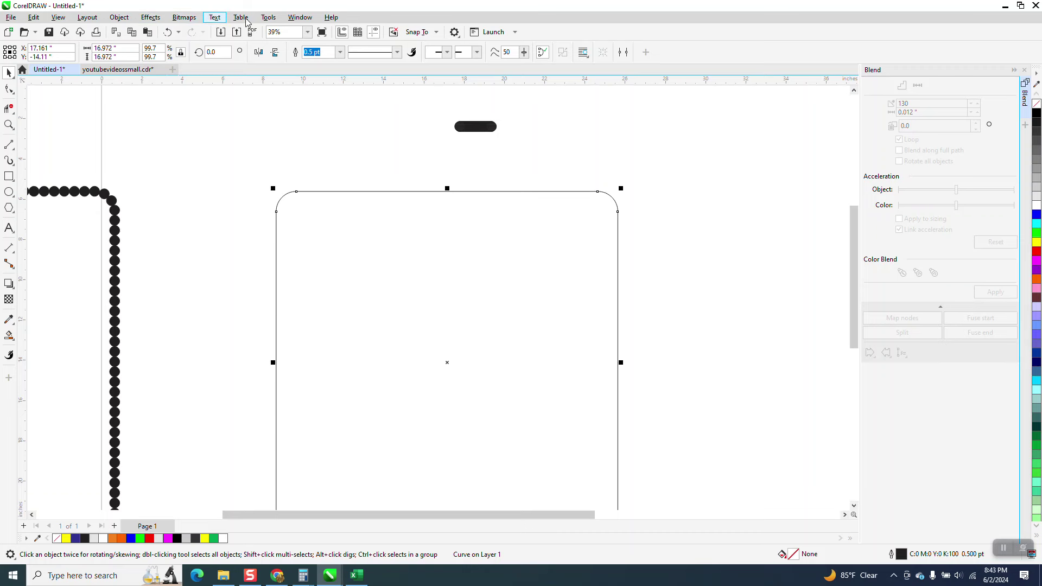
Step: Check the rectangle's Curve properties confirm a closed curve, then close the docker
left_click(305, 18)
mouse_move(325, 162)
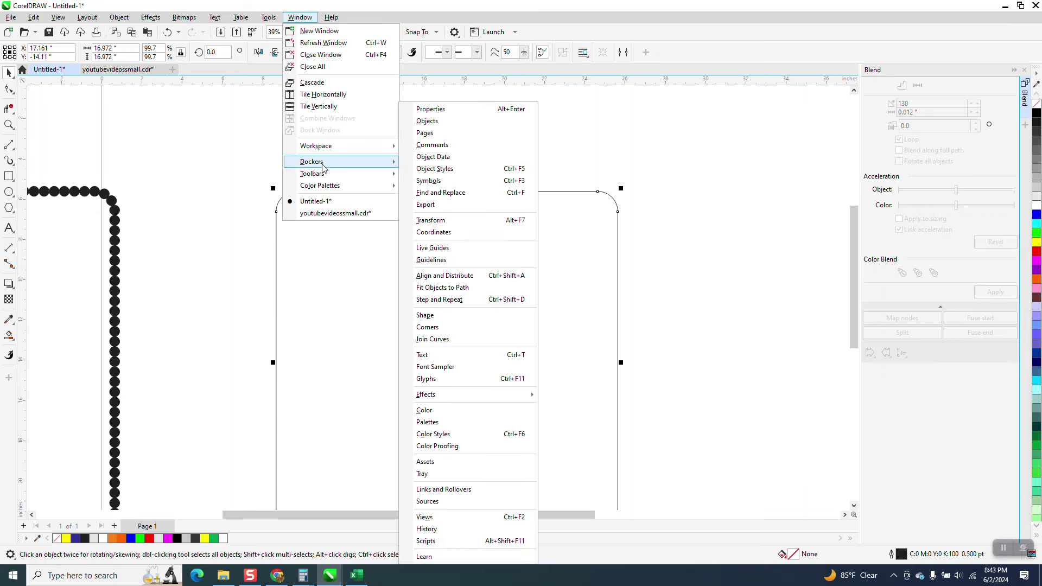
left_click(436, 109)
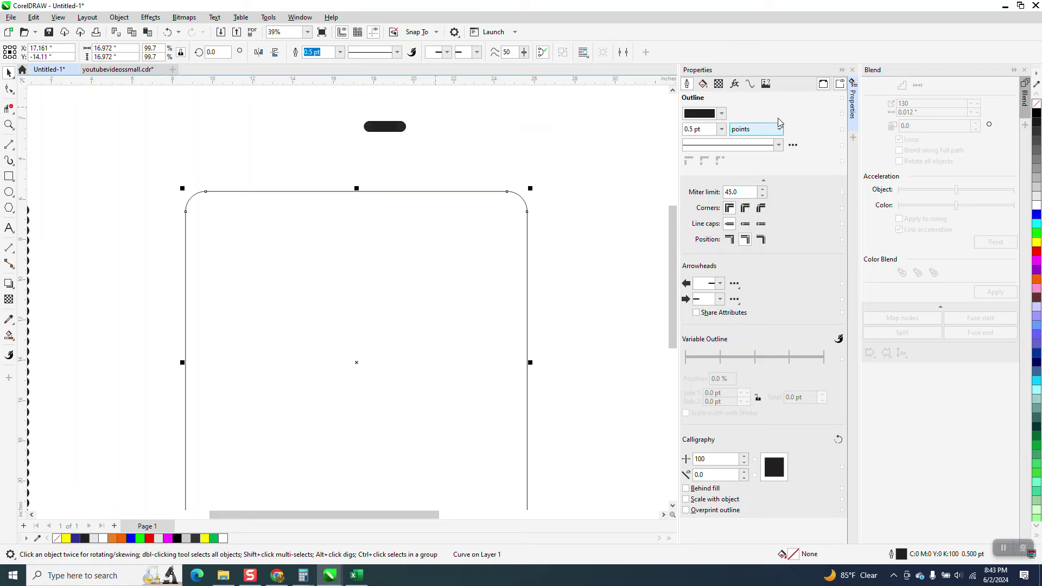
left_click(749, 84)
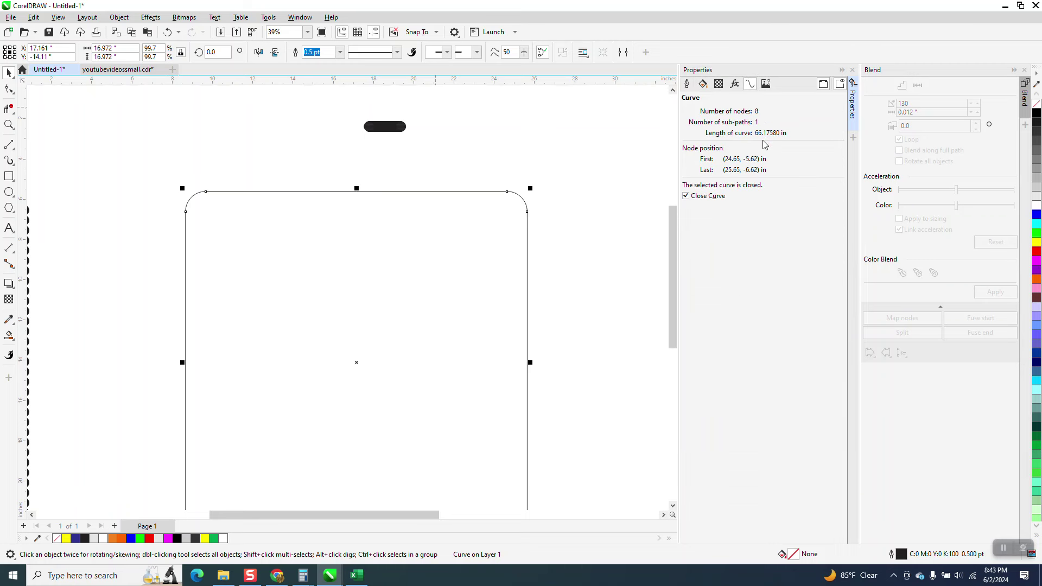
left_click(852, 69)
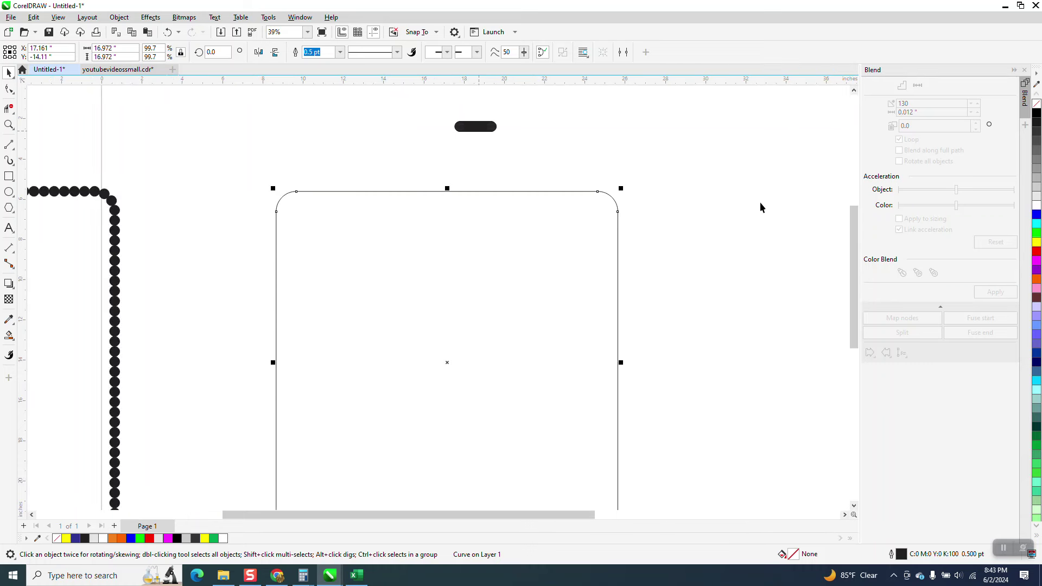
left_click(480, 126)
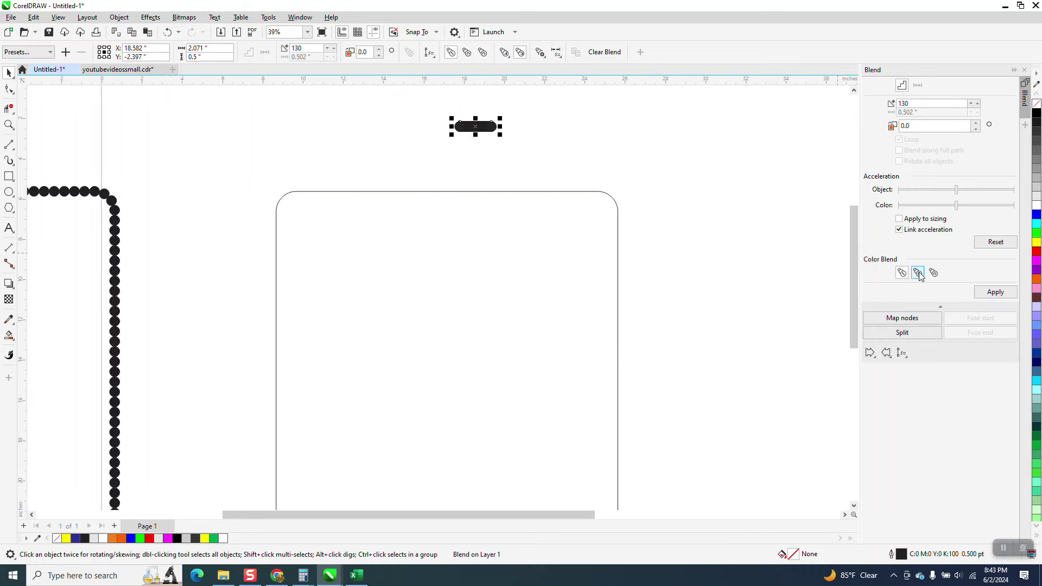
Step: Set the rounded rectangle as the blend's new path with Blend along full path on
left_click(902, 353)
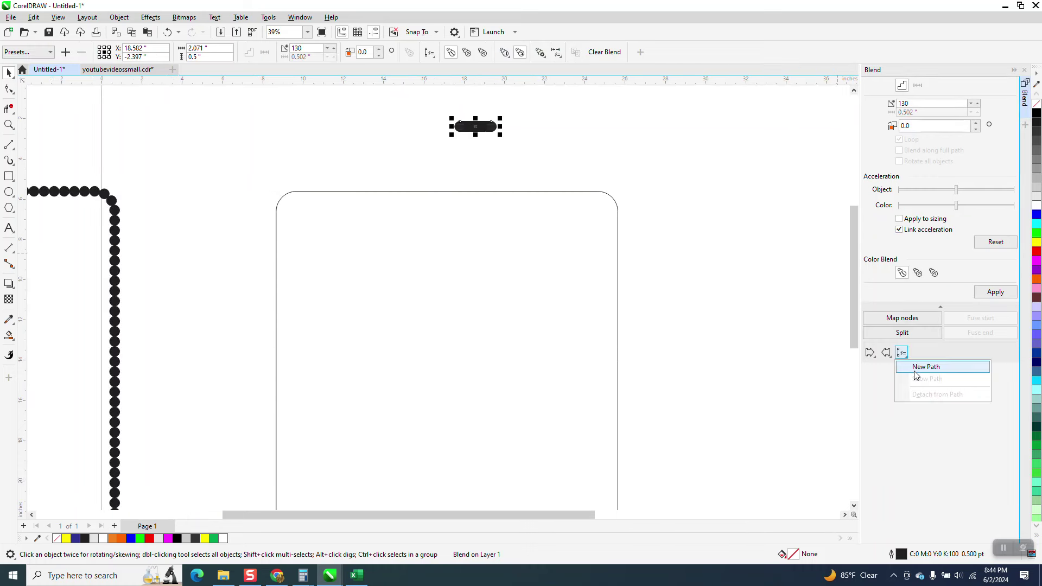
left_click(923, 366)
left_click(477, 189)
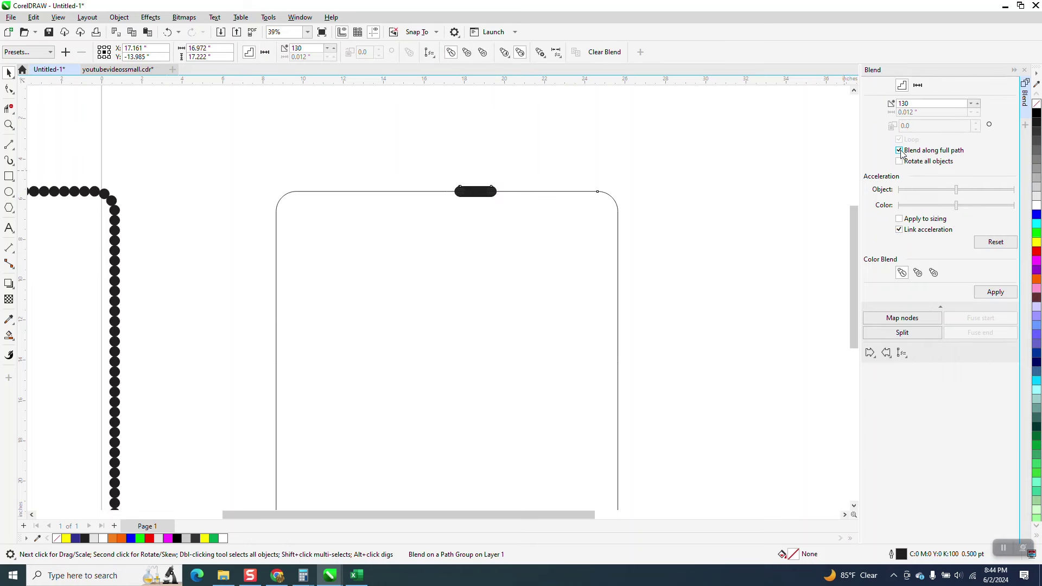
left_click(987, 292)
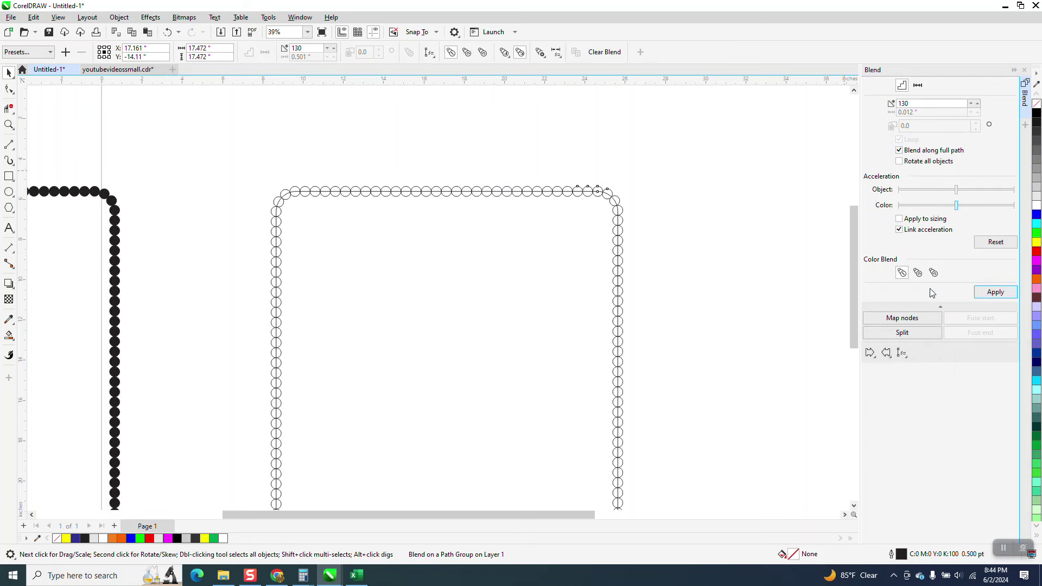
Step: Zoom in on the top-left corner to check that neighbouring circles touch
left_click(9, 124)
left_click_drag(272, 188, 320, 213)
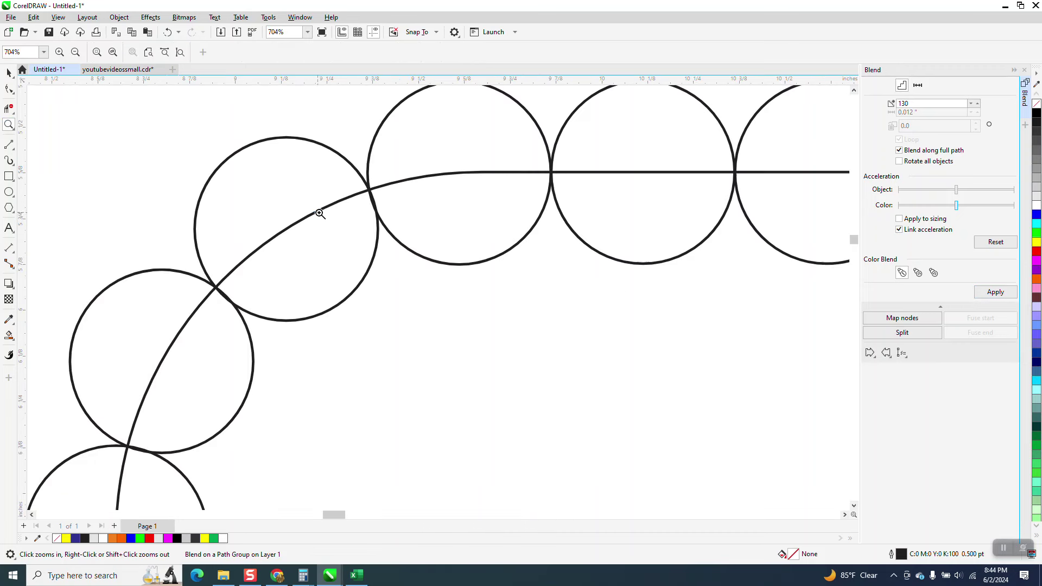
scroll(491, 172, "down", 2)
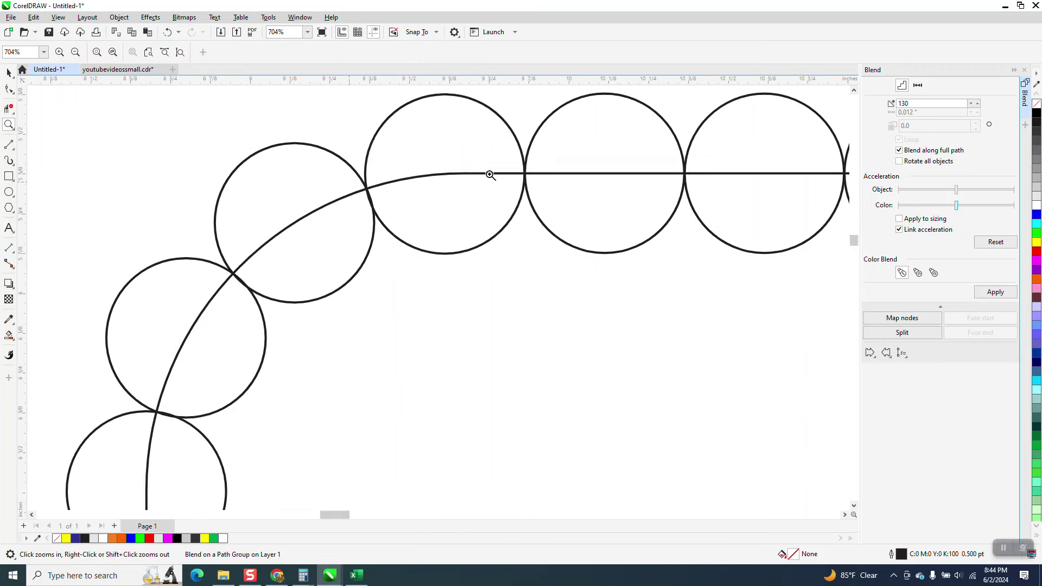
left_click_drag(493, 157, 535, 200)
scroll(485, 182, "down", 6)
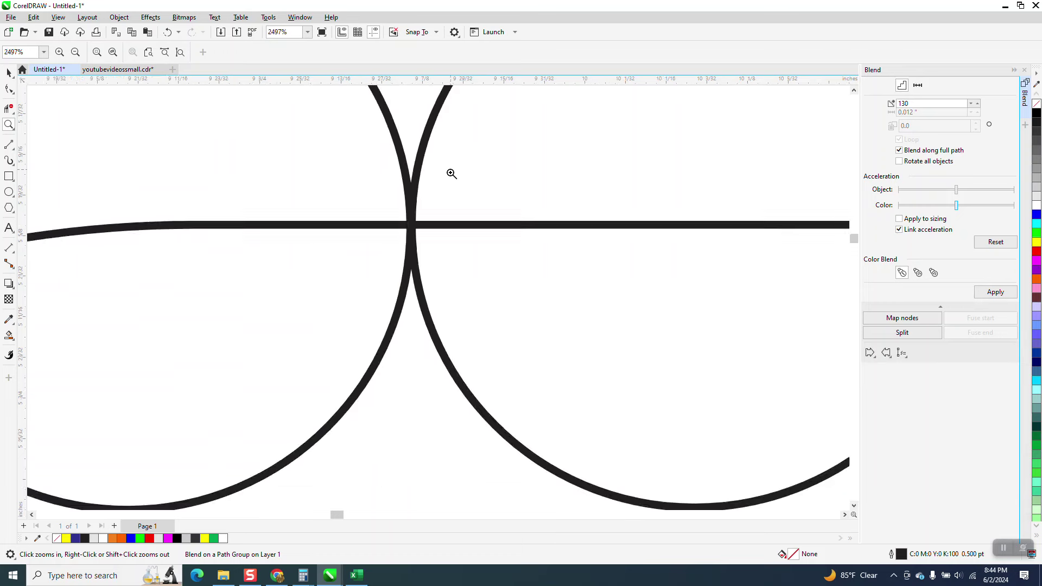
scroll(286, 277, "up", 5)
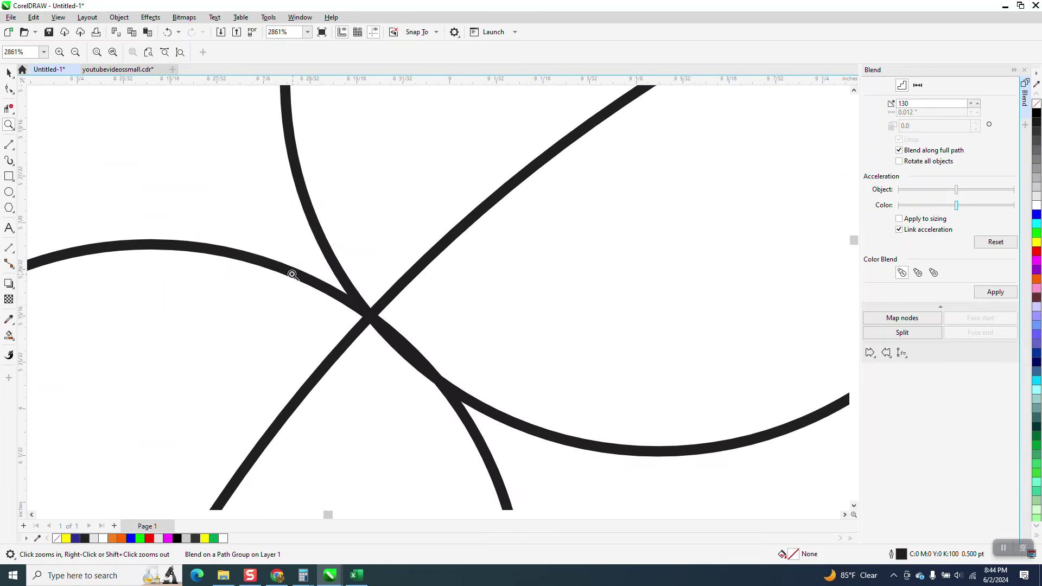
scroll(282, 261, "down", 3)
scroll(304, 263, "down", 5)
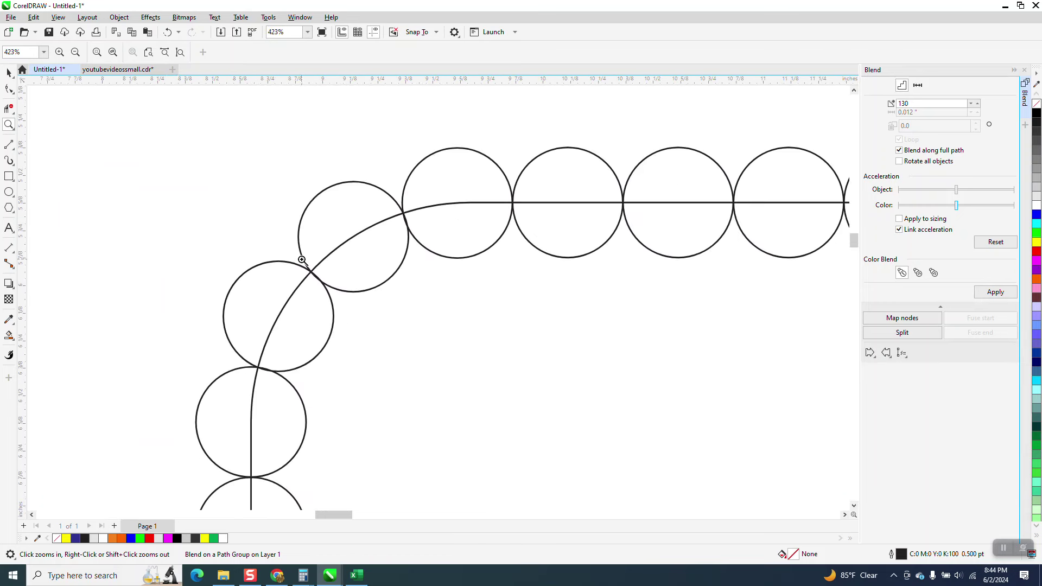
left_click(9, 73)
scroll(273, 140, "down", 3)
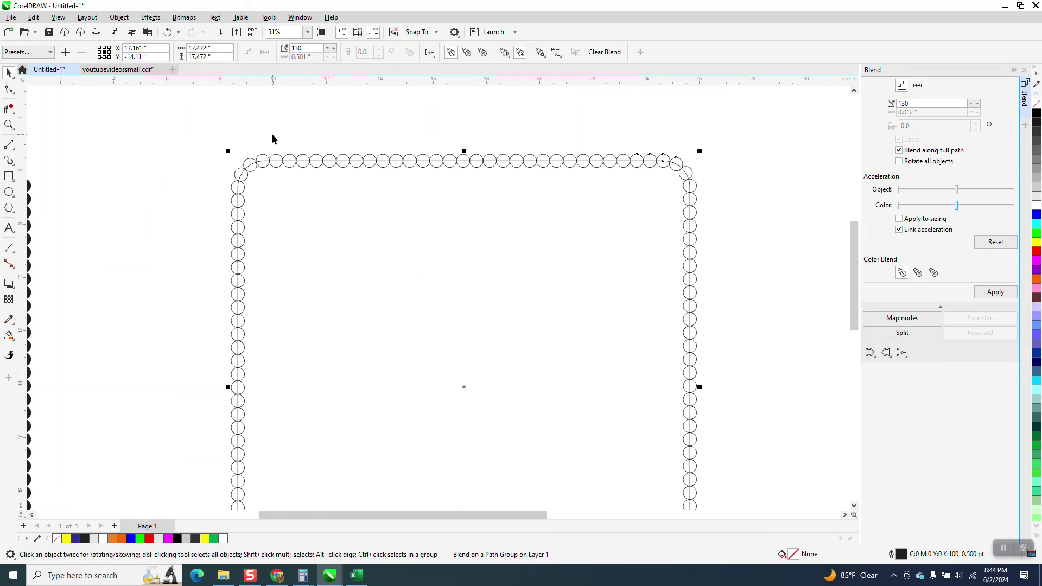
scroll(273, 140, "down", 1)
Step: Break the circle blend apart into separate objects
left_click(120, 17)
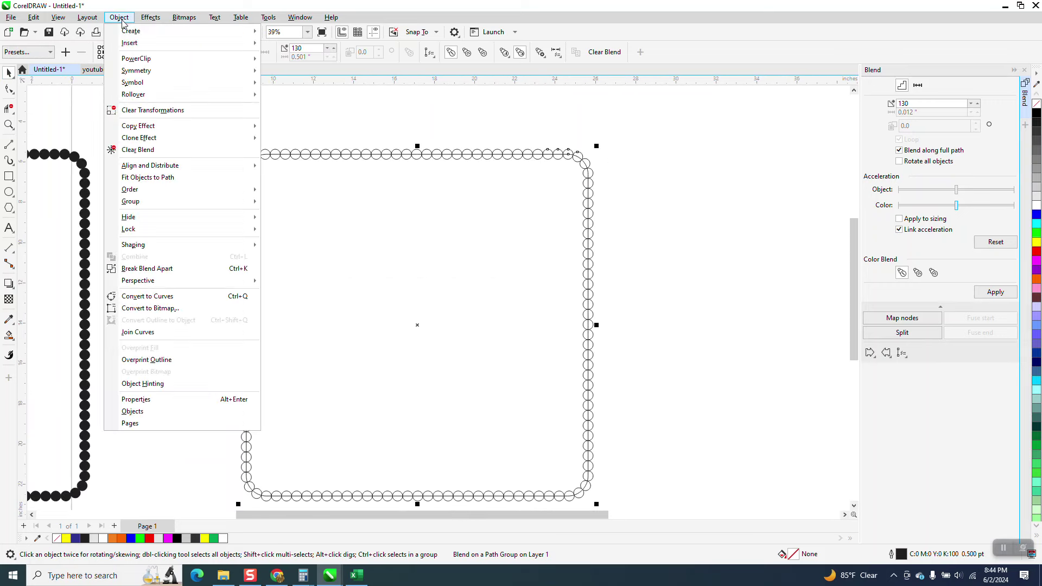
left_click(147, 268)
left_click(186, 235)
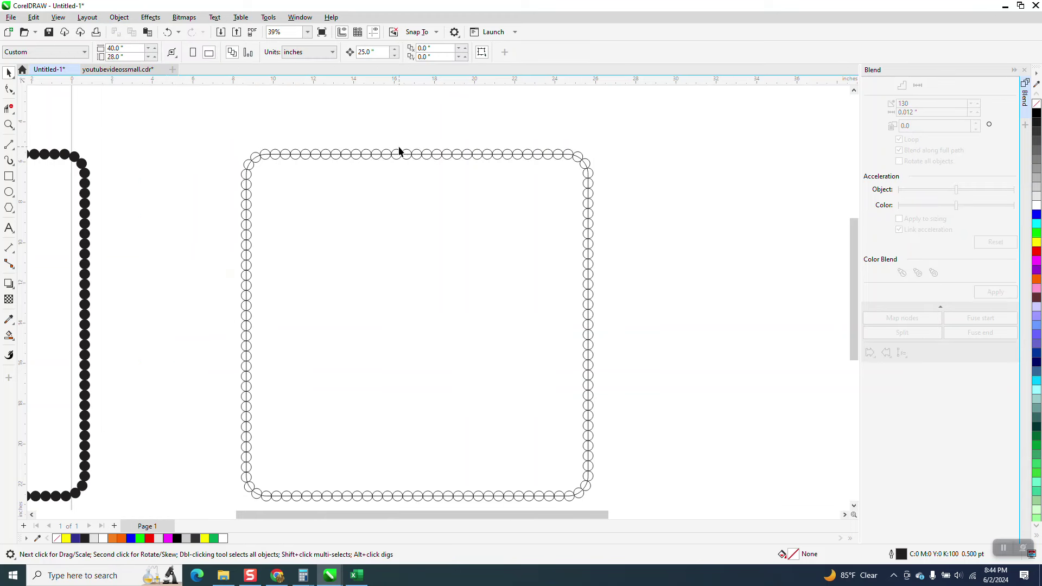
Step: Drag the rectangle path out of the circle ring, off to the right
left_click(558, 156)
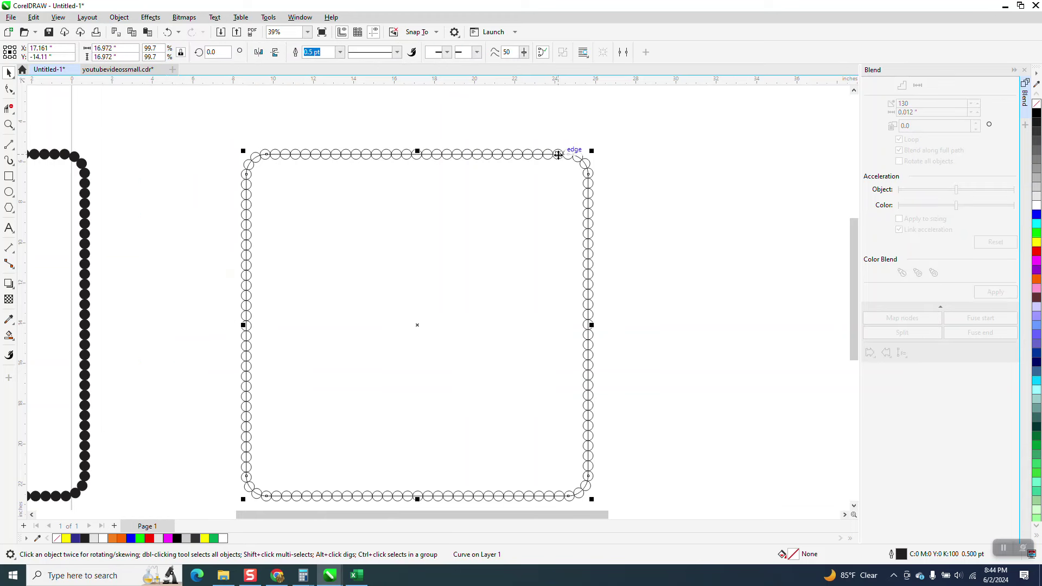
left_click_drag(558, 156, 832, 182)
scroll(654, 263, "down", 2)
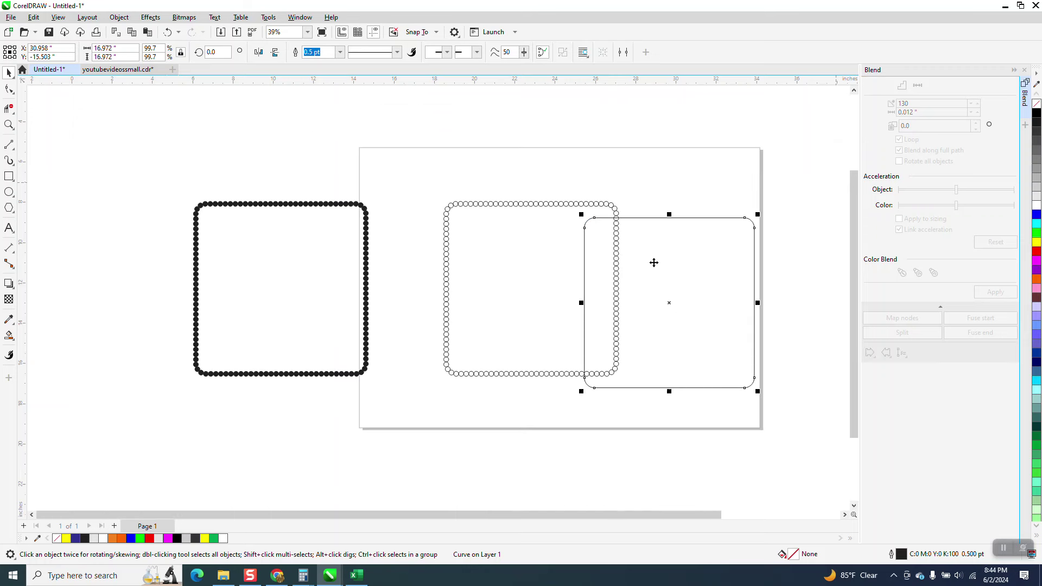
left_click_drag(667, 305, 779, 300)
Step: Ungroup the circle ring into individual circles
left_click_drag(402, 167, 659, 406)
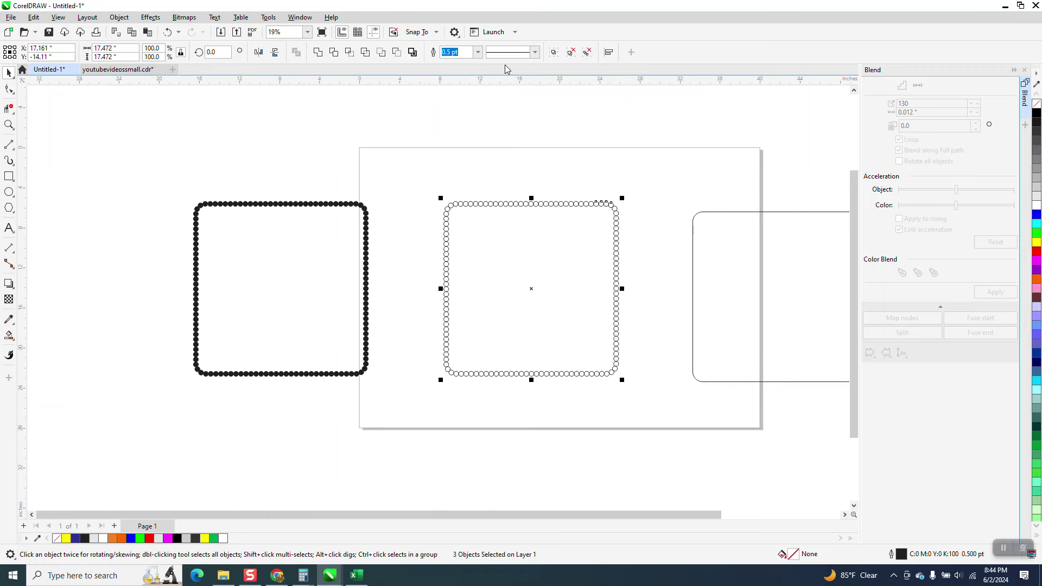
left_click(119, 17)
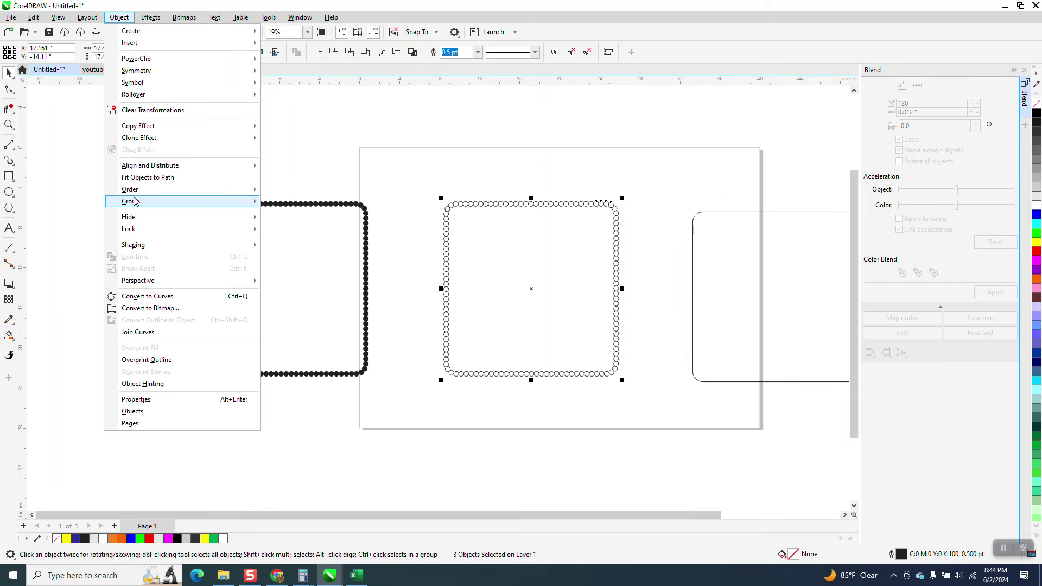
mouse_move(135, 203)
left_click(286, 232)
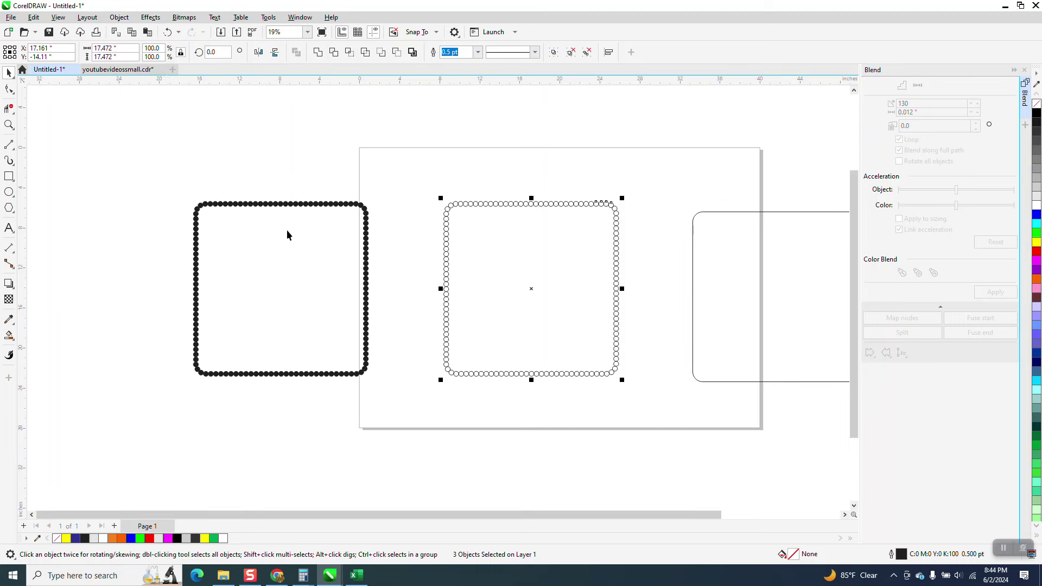
Step: Weld all 132 circles of the ring into a single curve
left_click(463, 217)
left_click(484, 203)
left_click_drag(395, 149, 640, 399)
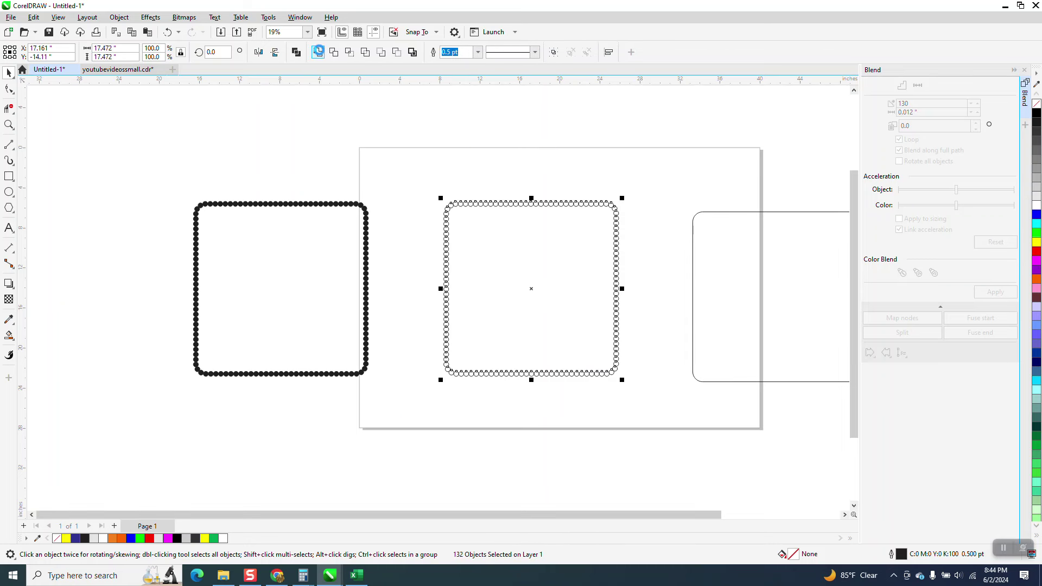
left_click(318, 51)
left_click(9, 125)
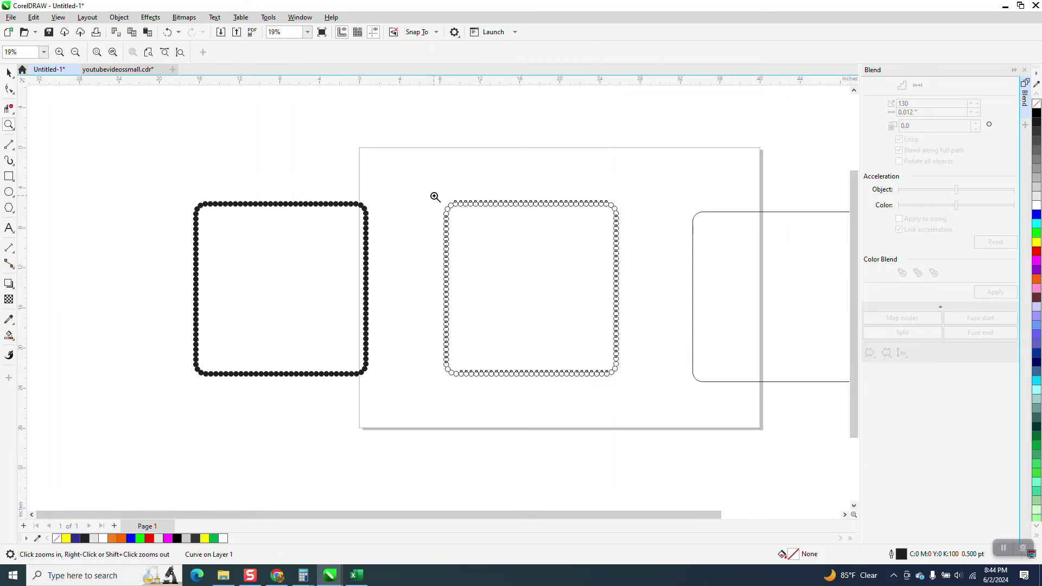
Step: Select the whole dotted frame and fill its circles black
left_click_drag(433, 194, 531, 244)
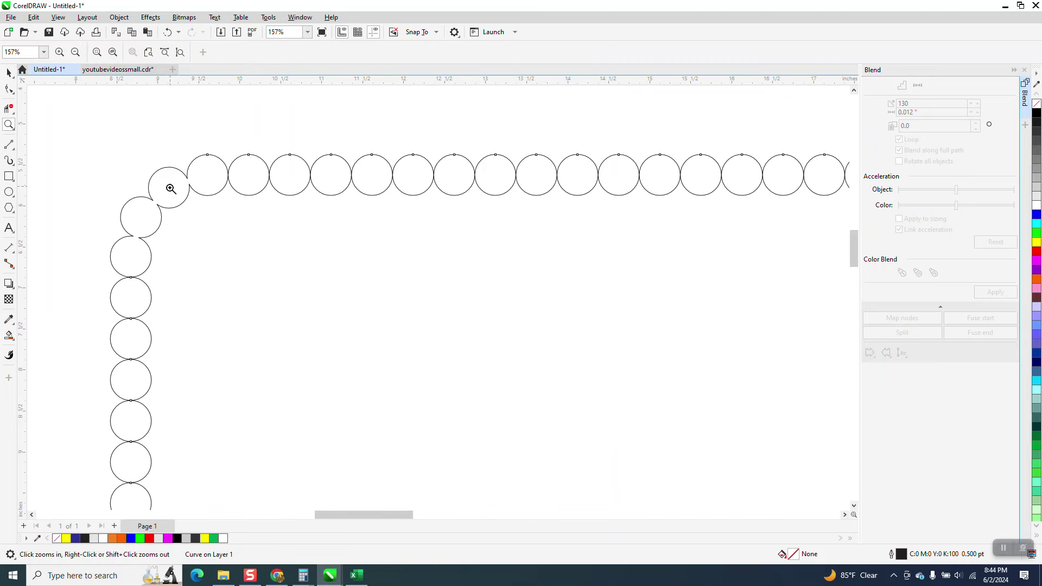
scroll(171, 205, "down", 1)
scroll(182, 203, "down", 2)
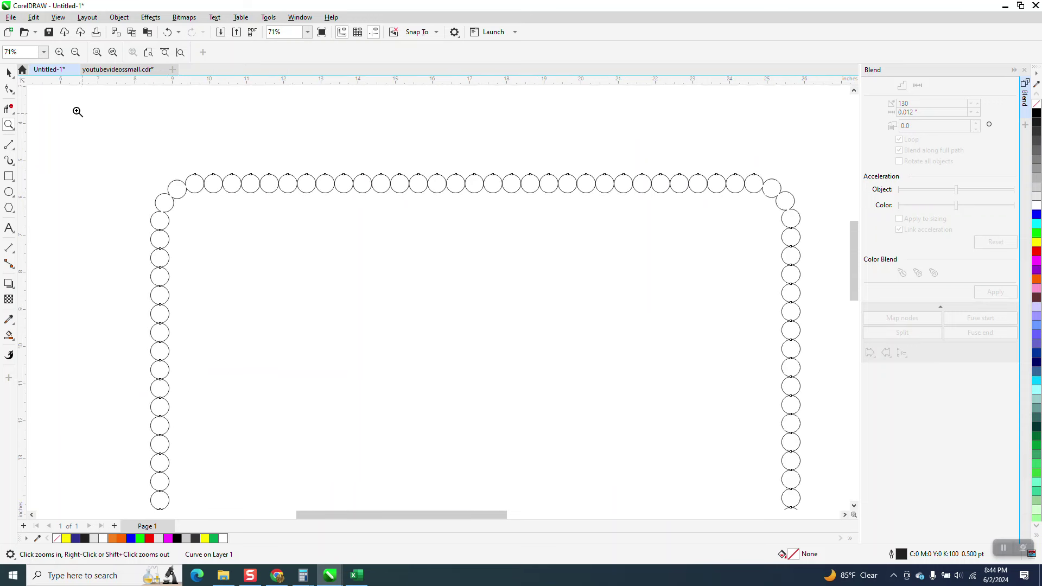
left_click(9, 72)
scroll(172, 105, "down", 4)
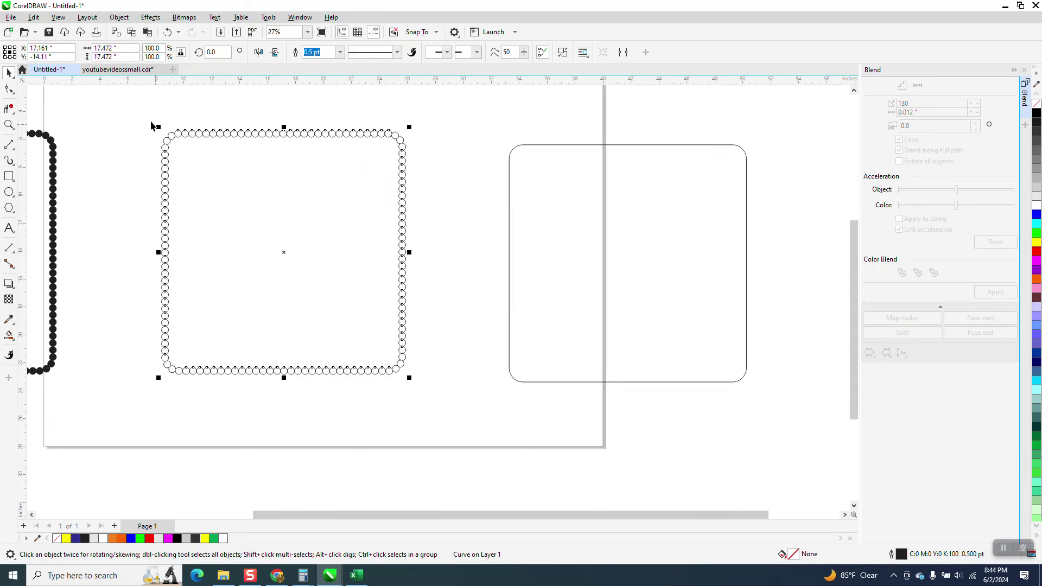
key("space")
left_click_drag(136, 115, 300, 320)
left_click_drag(448, 398, 447, 398)
left_click(1037, 113)
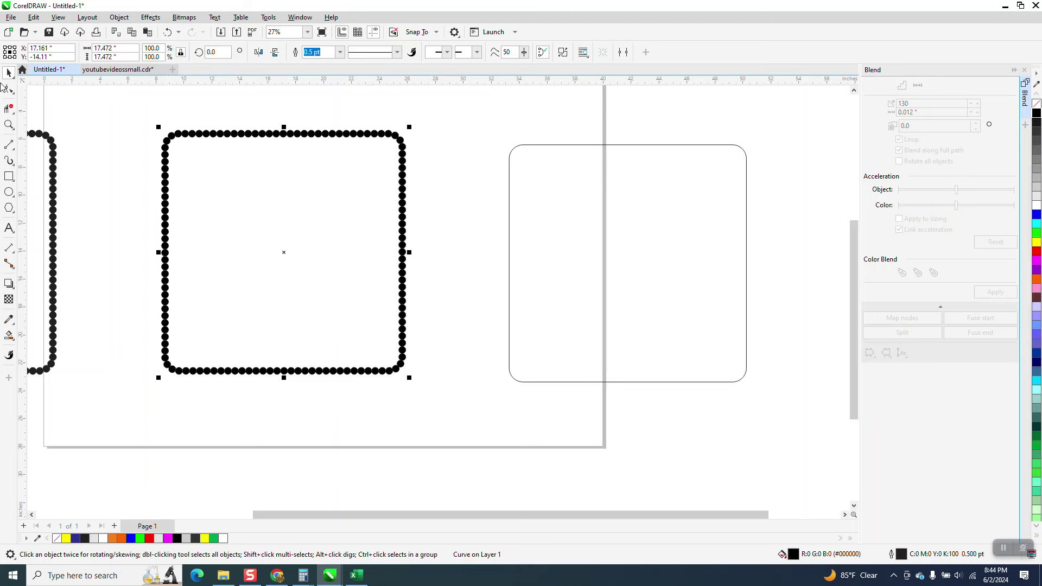
Step: Zoom in to confirm stacked black circles touch, then deselect the frame
left_click(9, 125)
left_click_drag(156, 113, 238, 184)
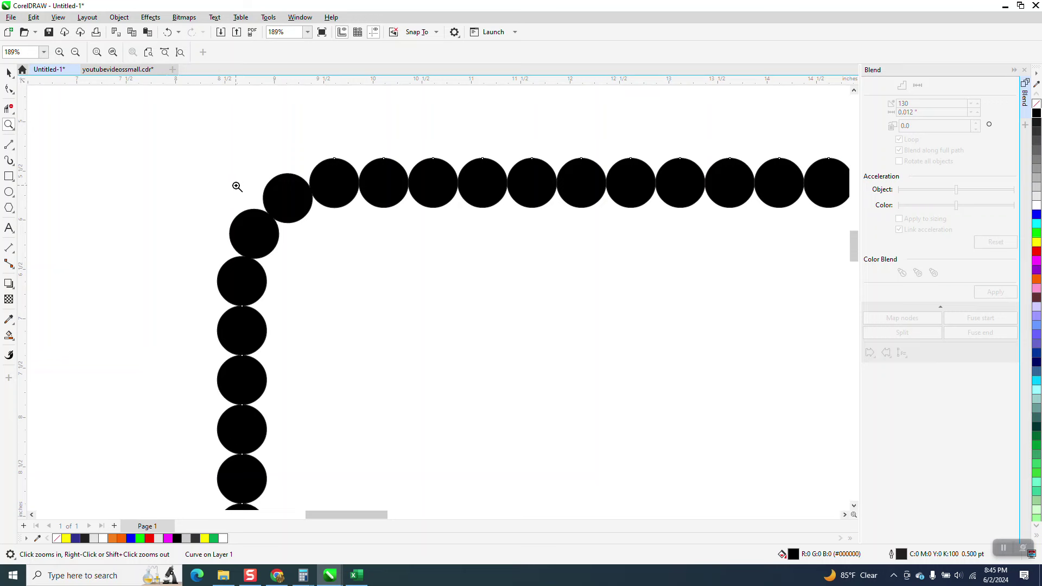
left_click_drag(242, 293, 245, 321)
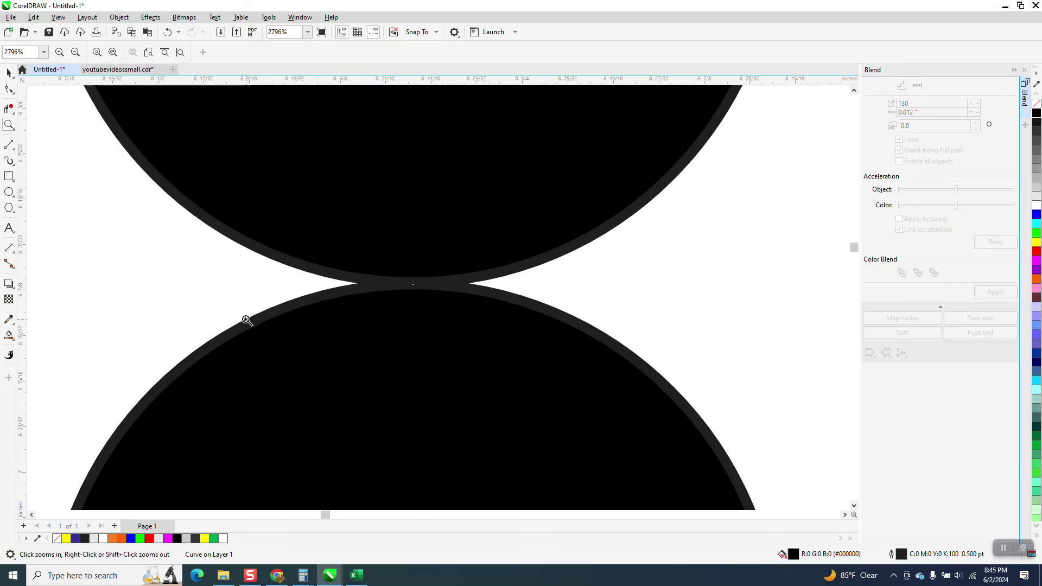
scroll(258, 242, "down", 3)
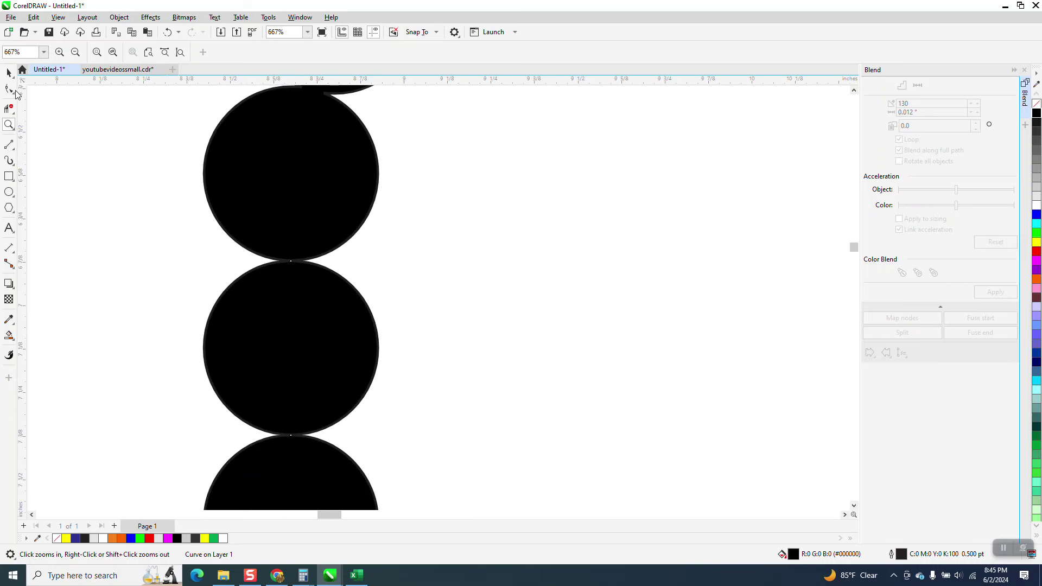
left_click(14, 79)
scroll(263, 237, "down", 3)
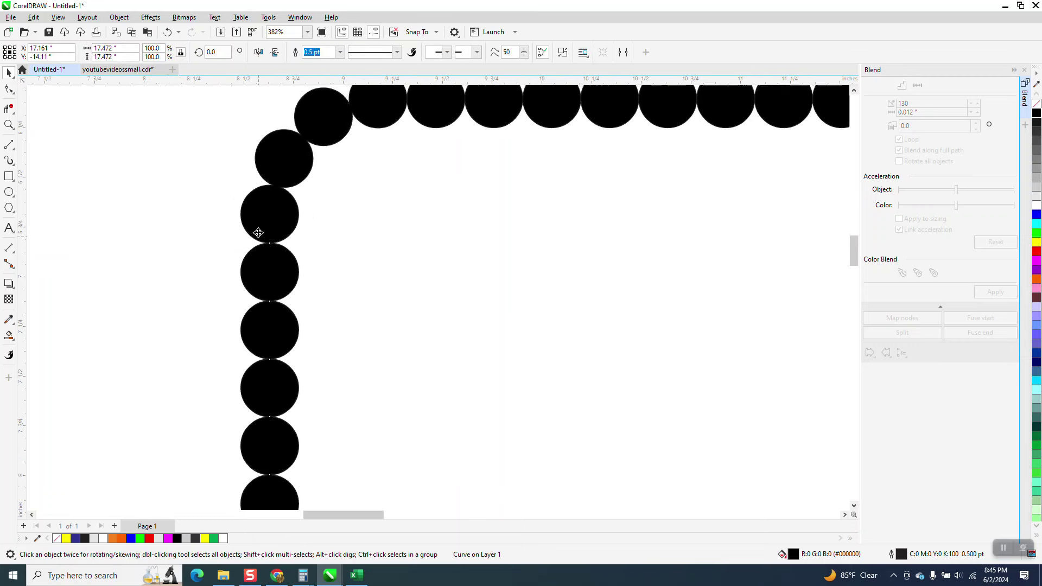
left_click(184, 247)
scroll(174, 217, "down", 3)
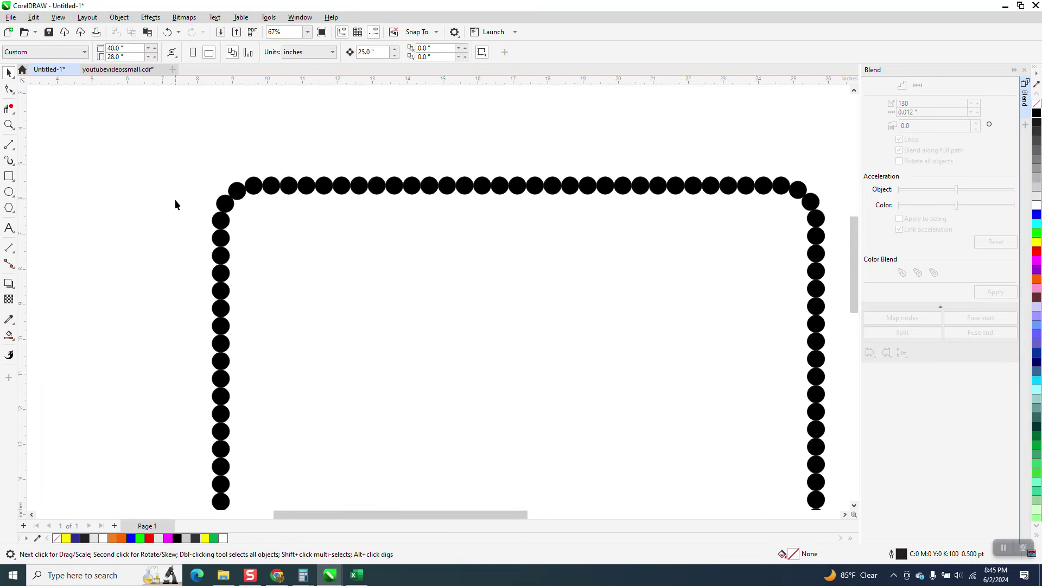
scroll(174, 204, "down", 1)
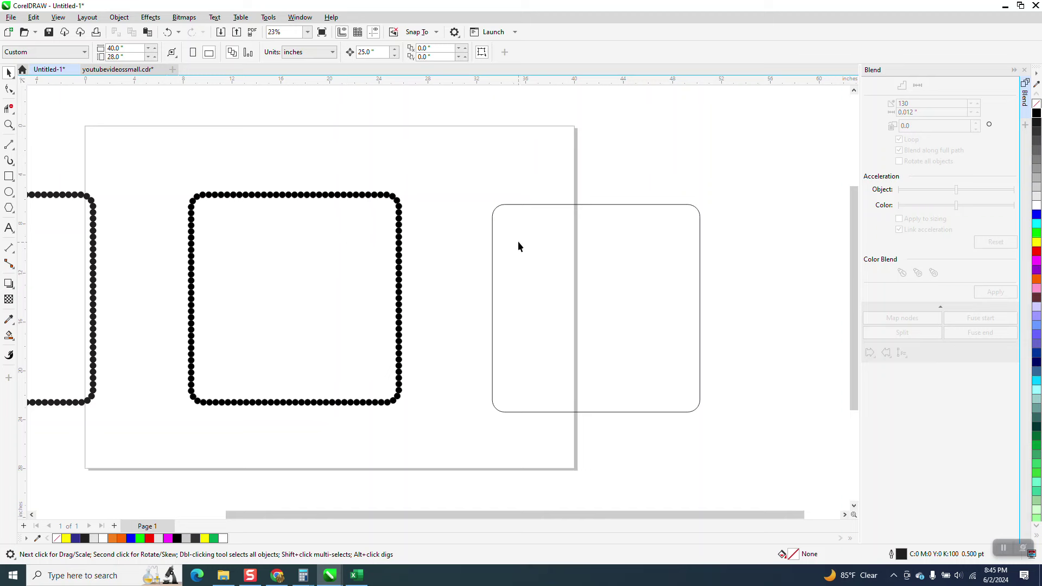
Step: Delete the plain rounded rectangle and draw a large circle right of the page
left_click(494, 248)
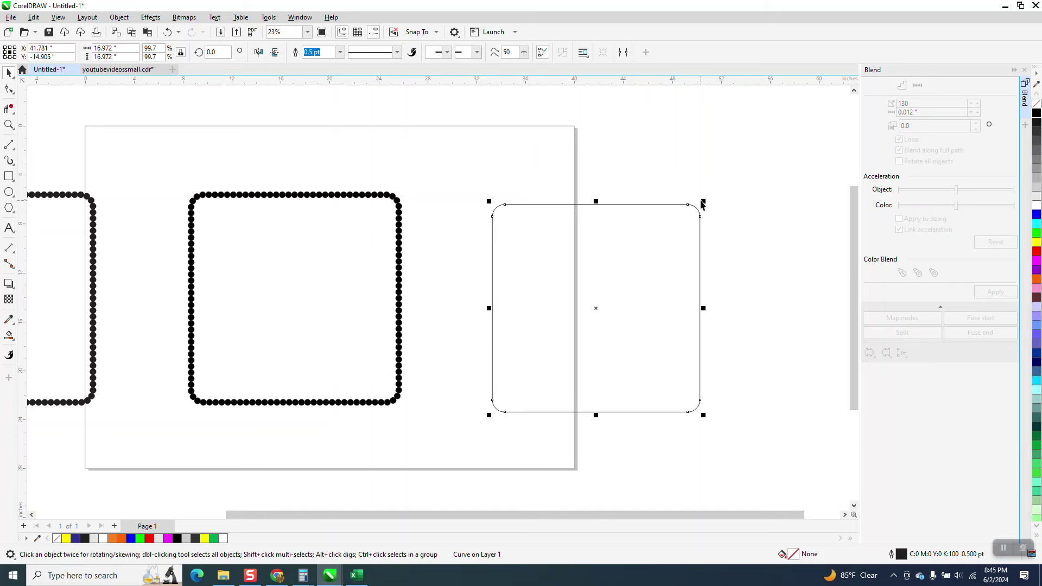
key("Delete")
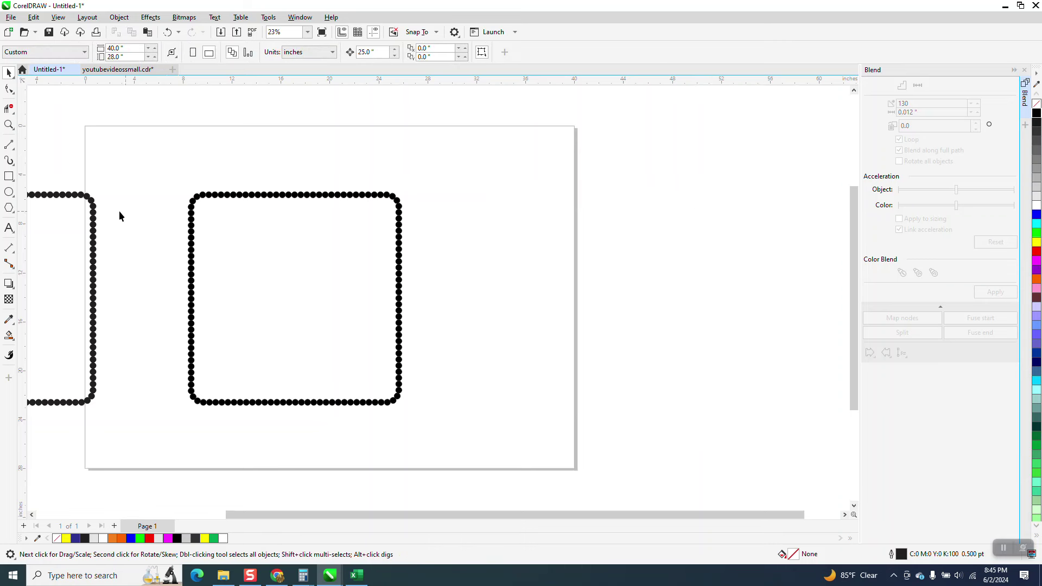
left_click(10, 192)
left_click_drag(715, 210, 532, 349)
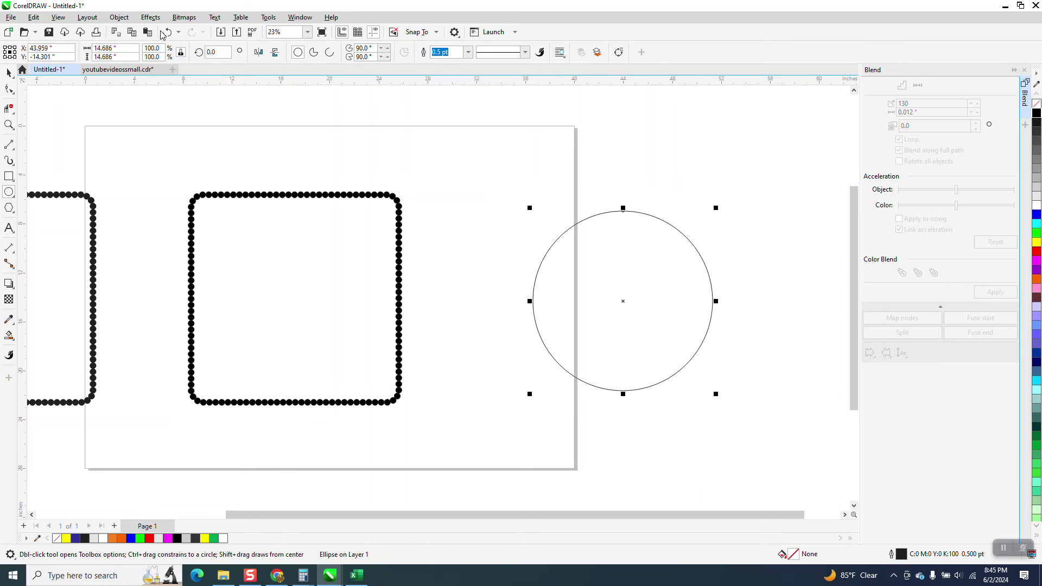
Step: Show the object Properties docker via Window > Dockers
left_click(309, 19)
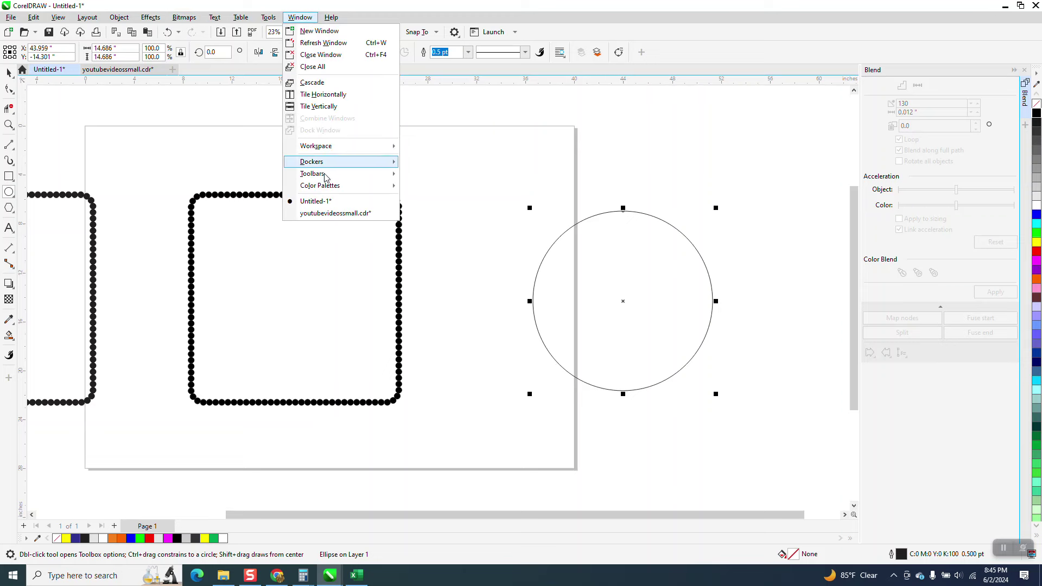
mouse_move(324, 164)
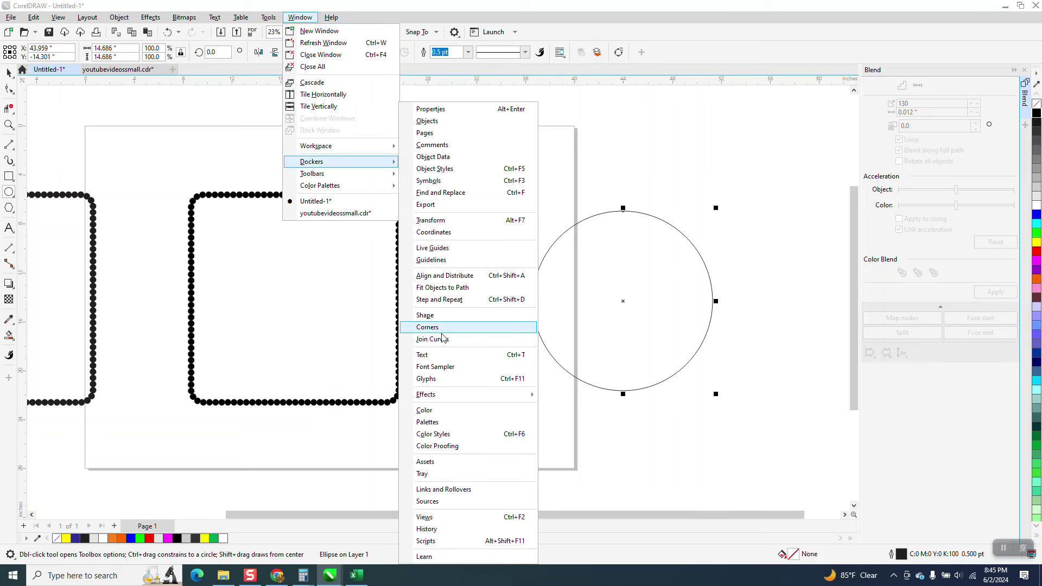
left_click(431, 109)
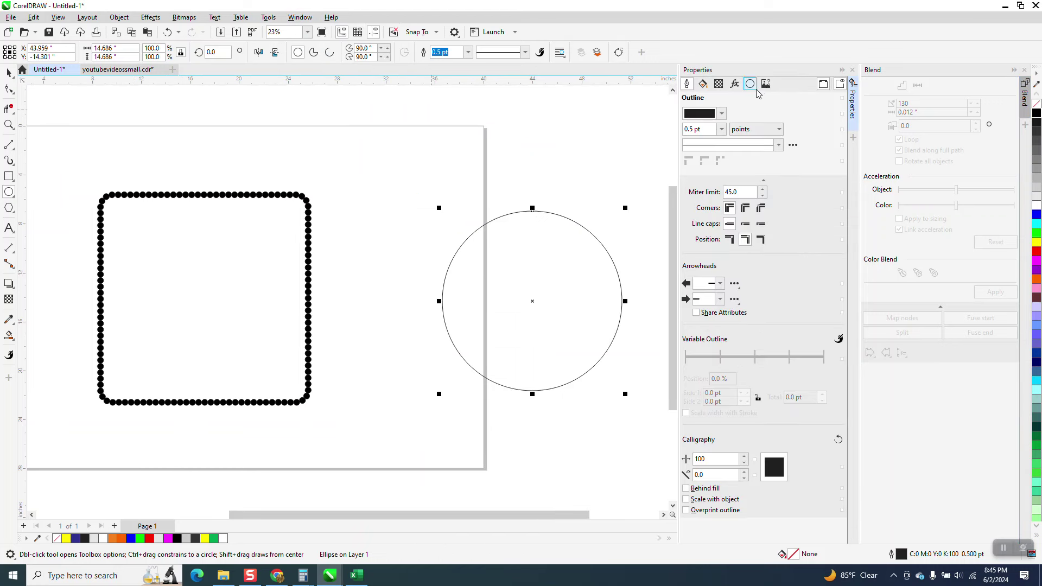
Step: Convert the large circle to curves and view its curve length
left_click(118, 20)
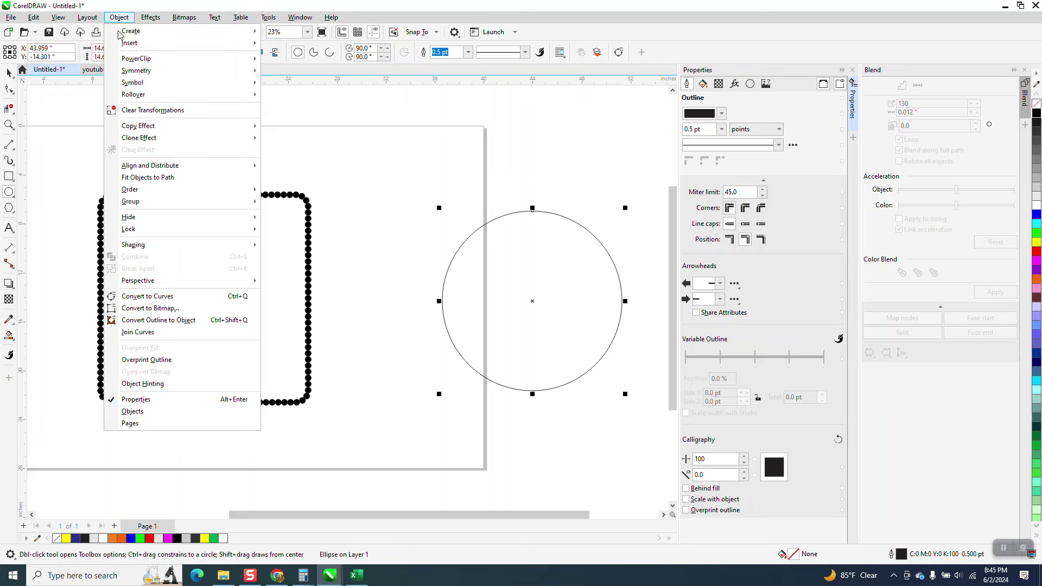
left_click(177, 299)
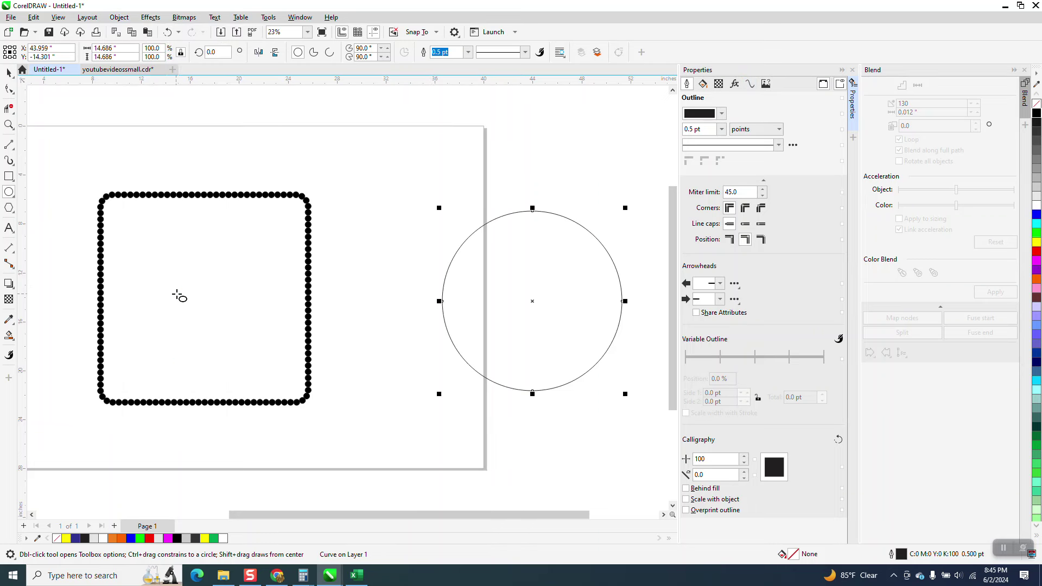
left_click(750, 84)
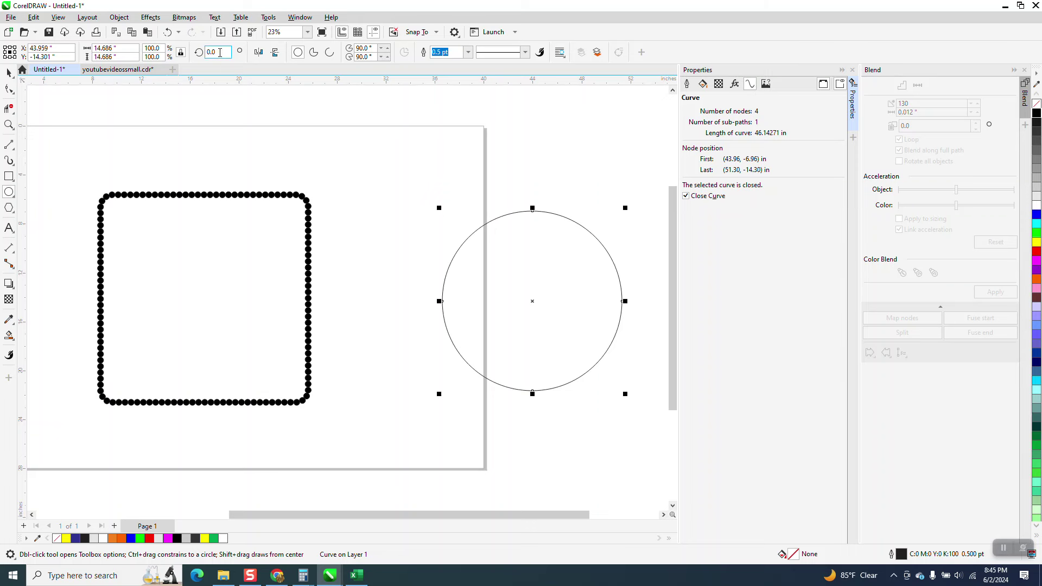
Step: Scale the curve to 99.68% so it becomes 14.639 in across, 45.99509 in long
left_click(161, 49)
key("Return")
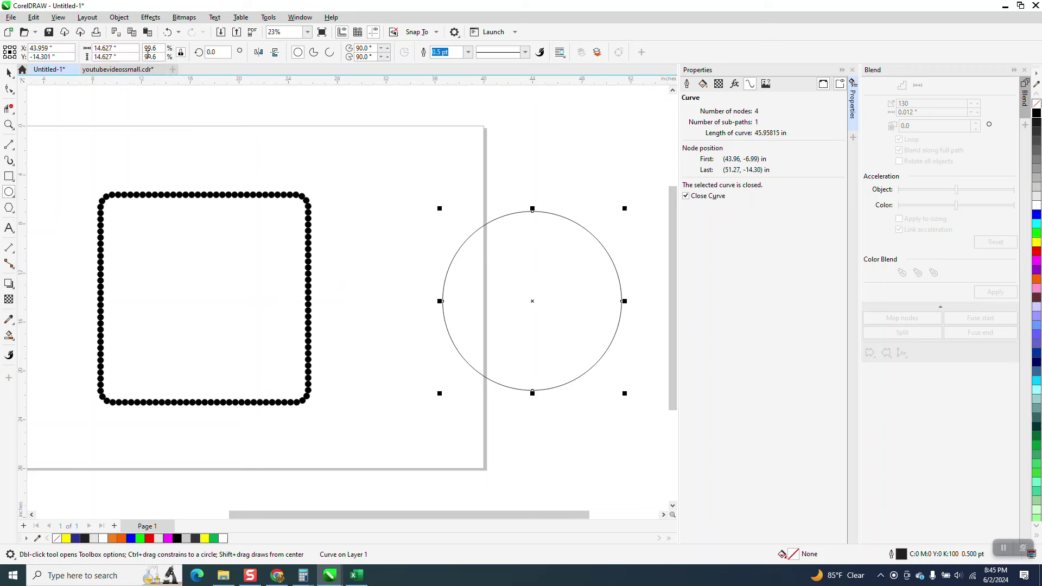
left_click(160, 50)
key("BackSpace")
type("99")
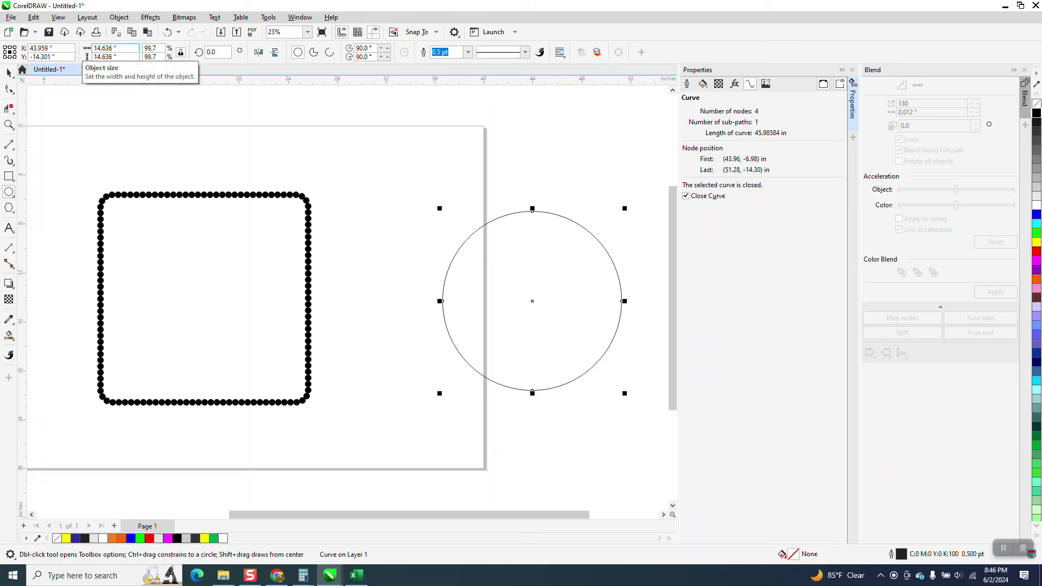
double_click(158, 47)
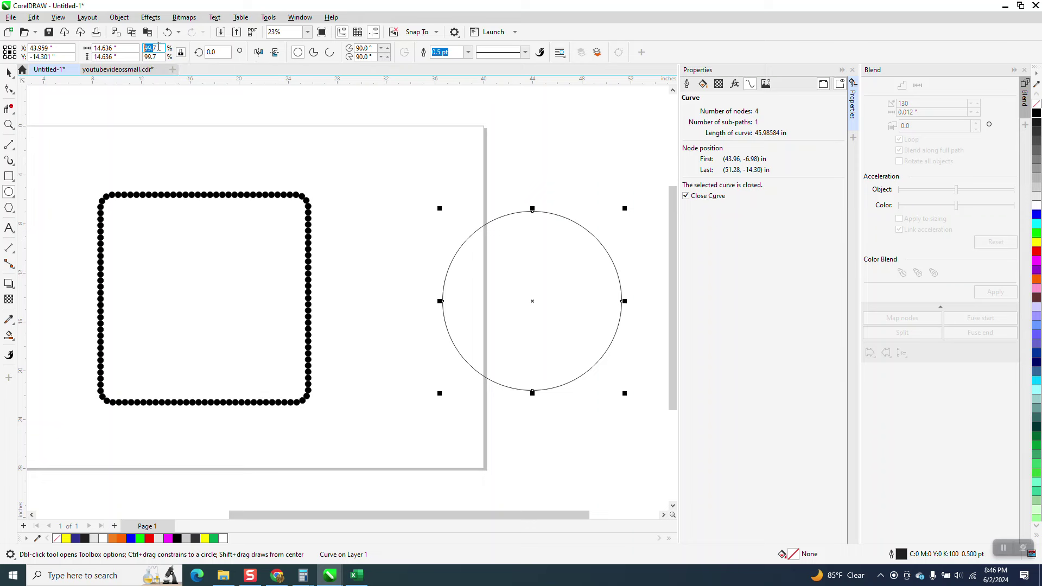
type("99")
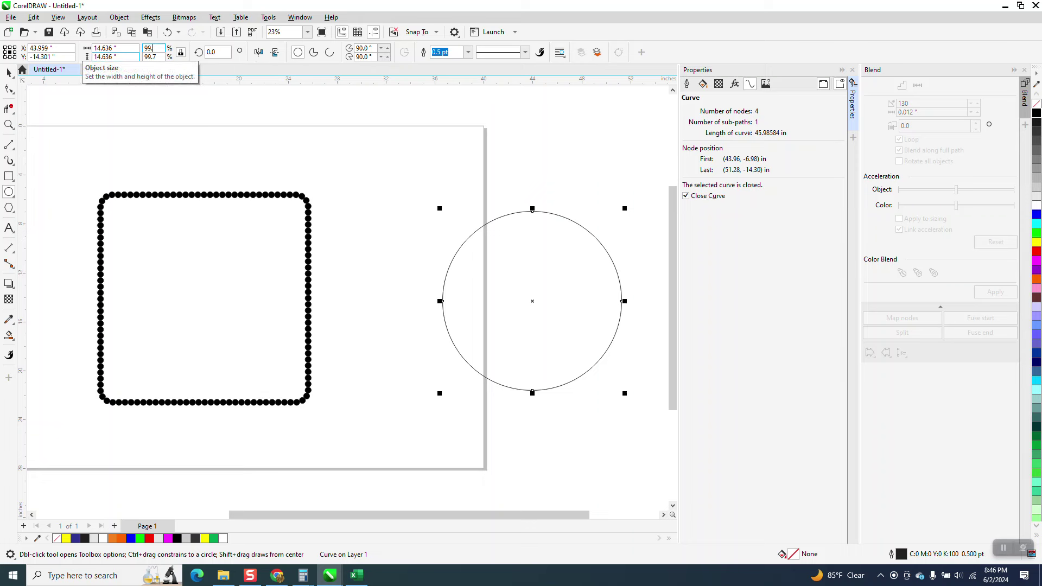
type(".68")
key("Return")
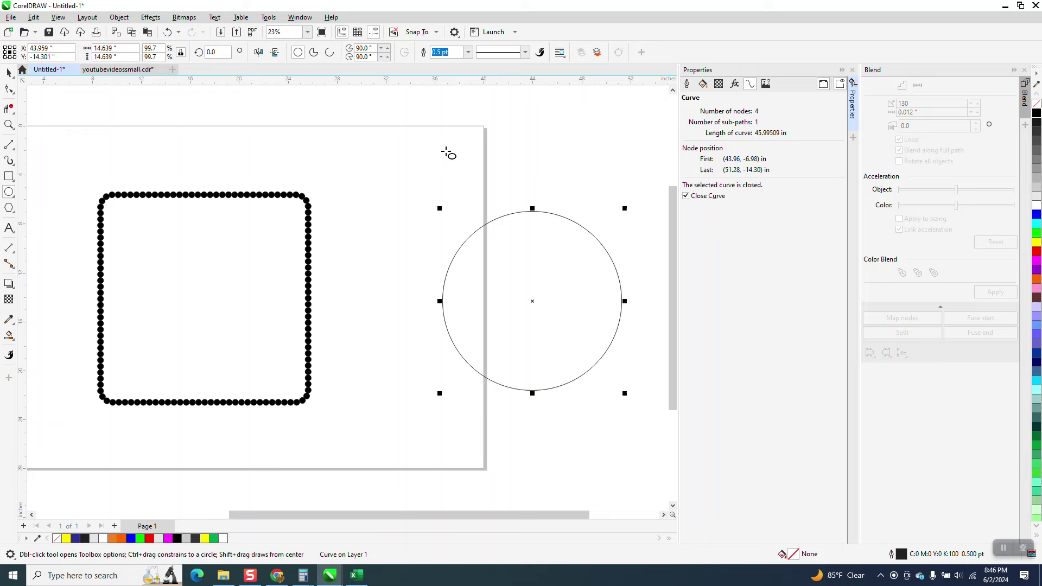
Step: Draw two small circles near the page's top, the first set to 1 inch wide
left_click_drag(454, 144, 429, 170)
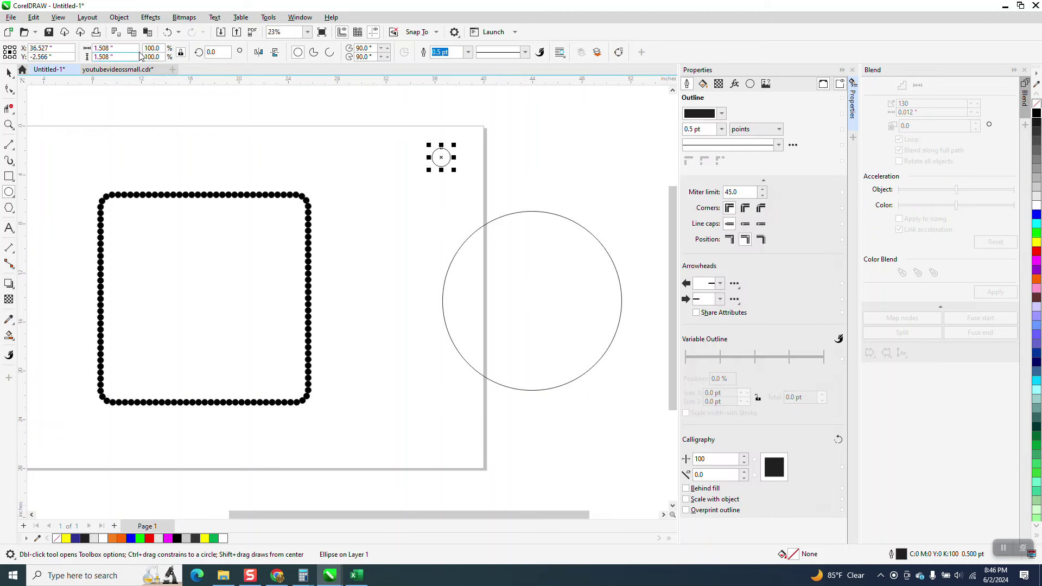
key("Tab")
type("1")
key("Return")
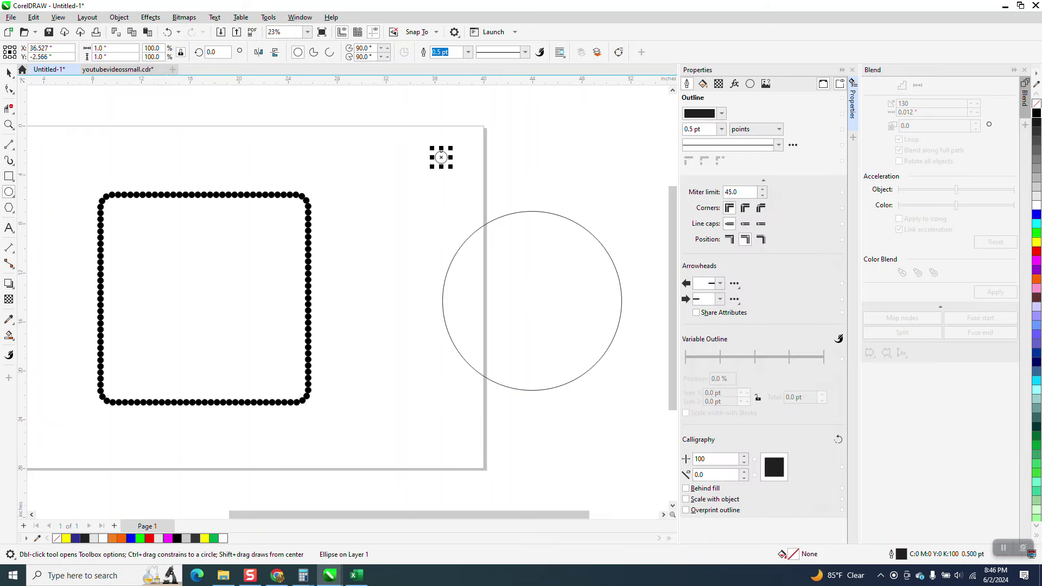
left_click(10, 72)
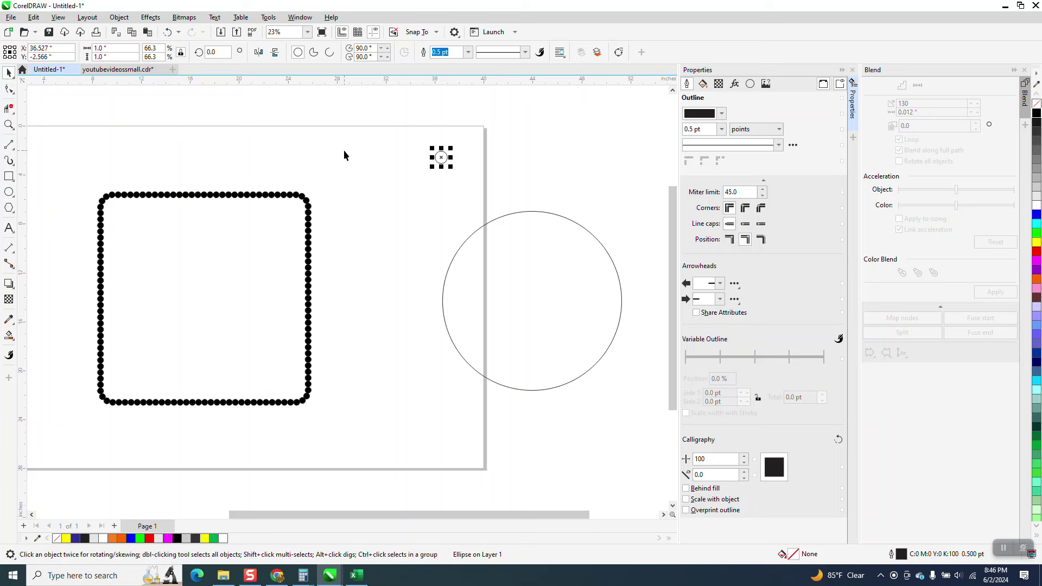
left_click_drag(435, 159, 466, 161)
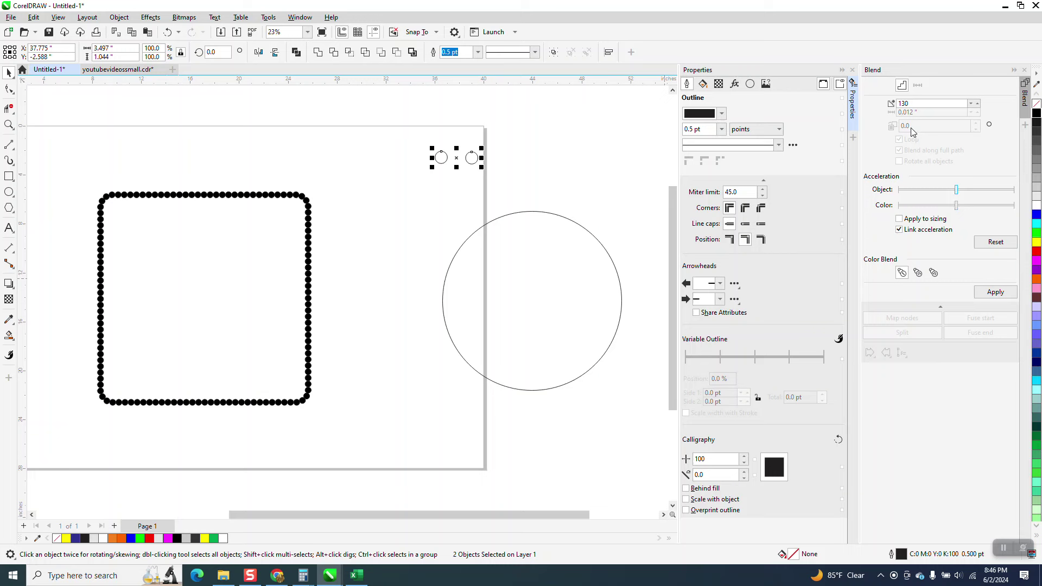
Step: Blend the two small circles with 143 steps
left_click(901, 104)
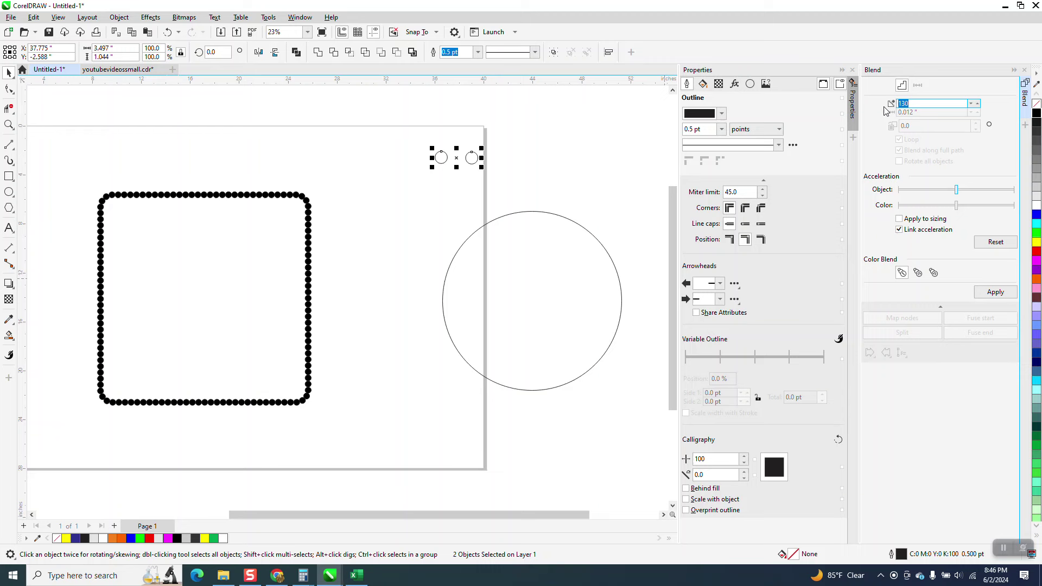
type("14")
left_click(993, 293)
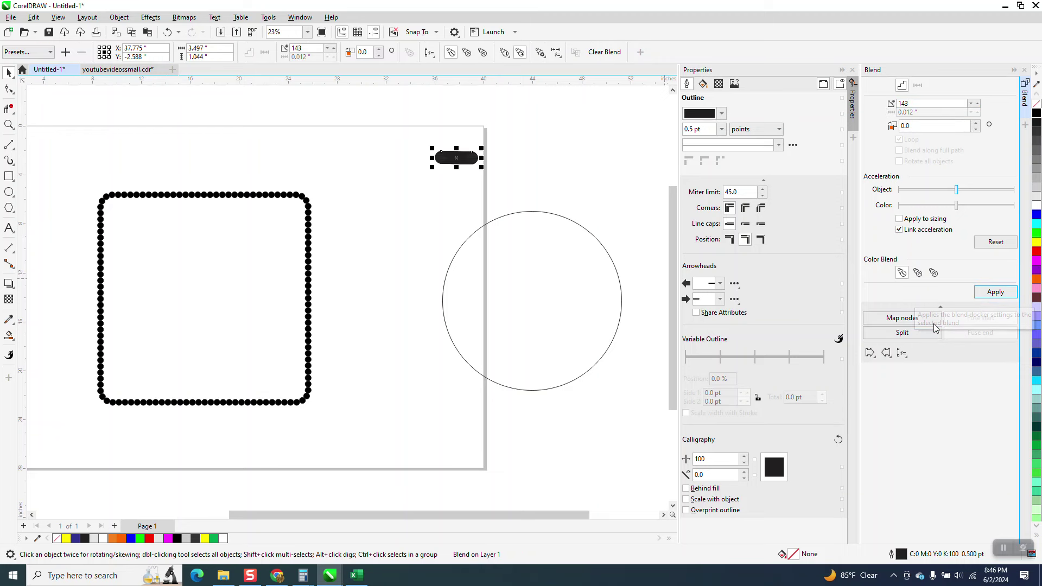
Step: Try spreading the blend around the large circle's full path, then undo it
key("Escape")
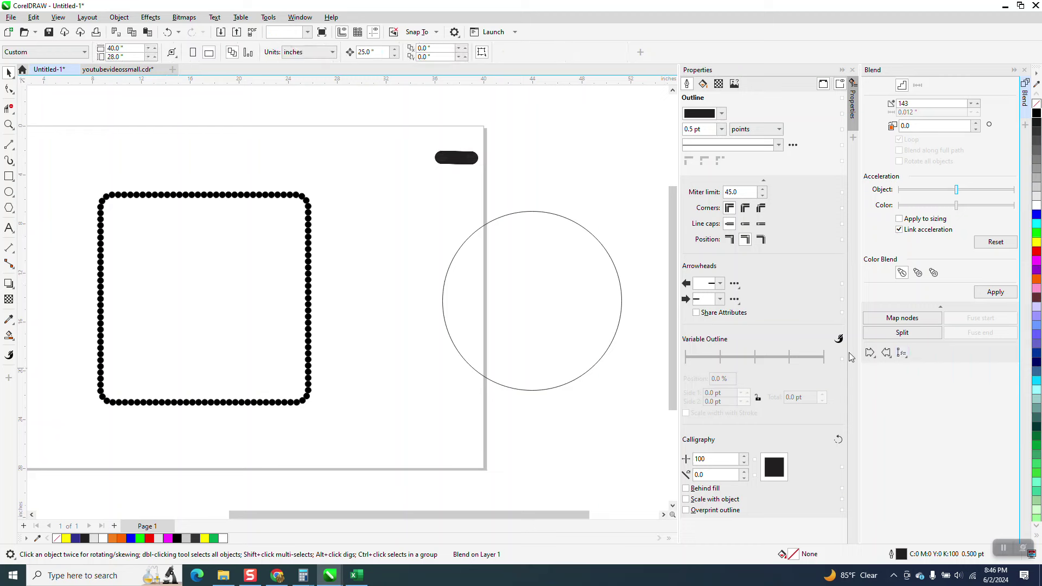
left_click(570, 220)
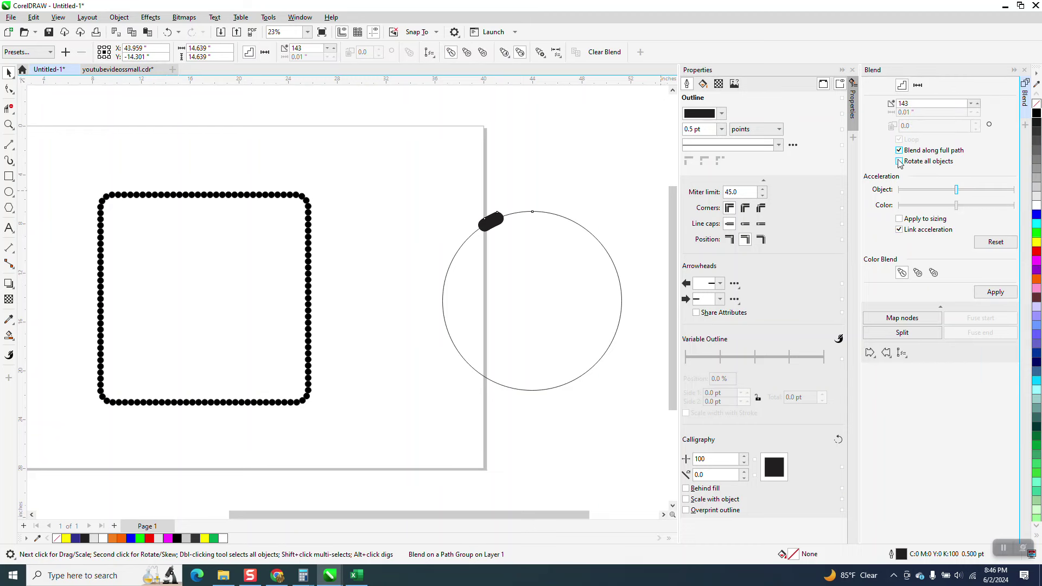
left_click(994, 293)
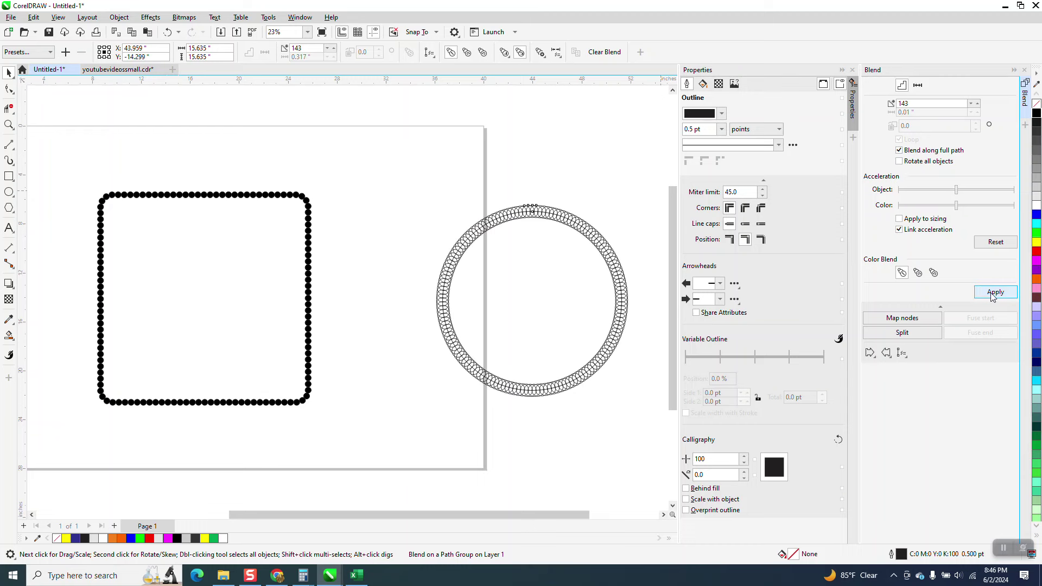
left_click(168, 33)
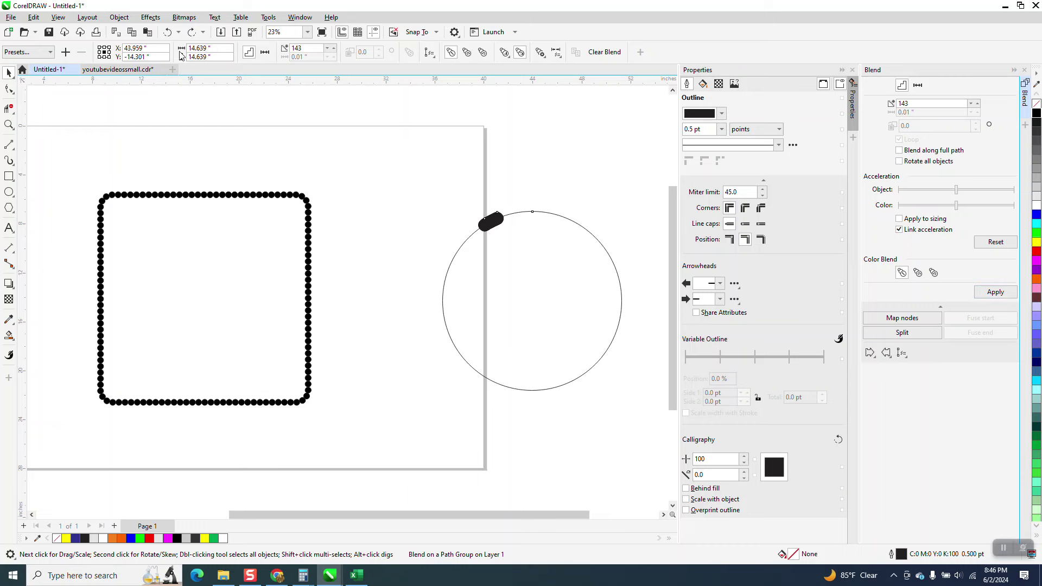
left_click(166, 33)
left_click(166, 33)
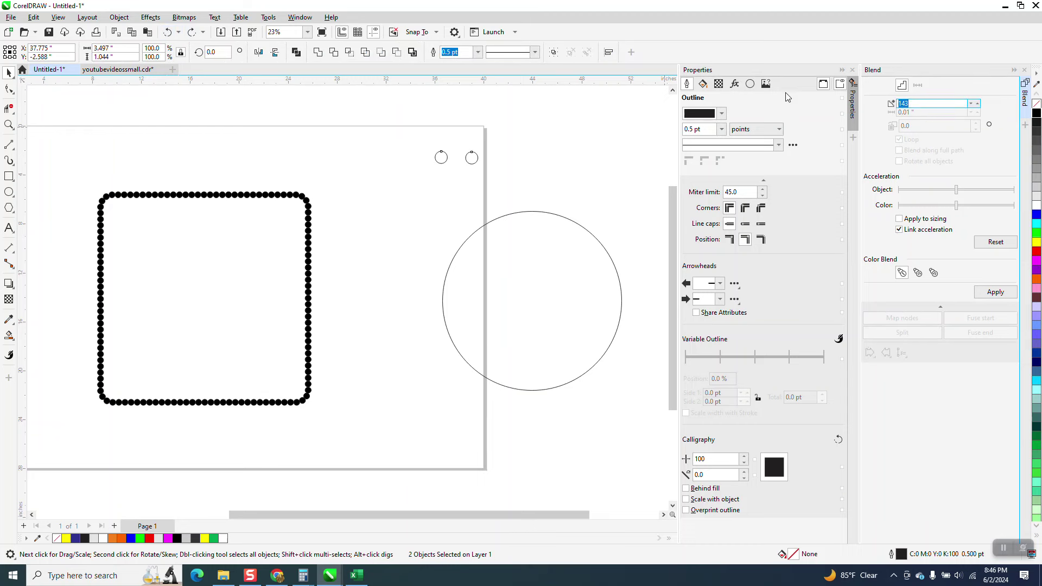
Step: Reblend the small circles with 43 steps along the large circle's full path and zoom in
type("43")
left_click(994, 293)
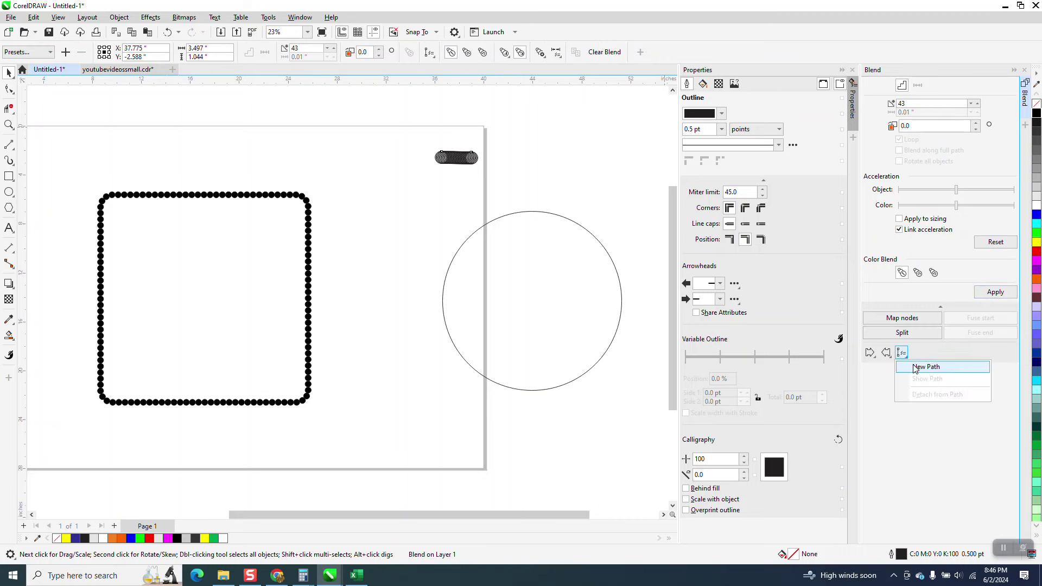
left_click(902, 354)
left_click(533, 211)
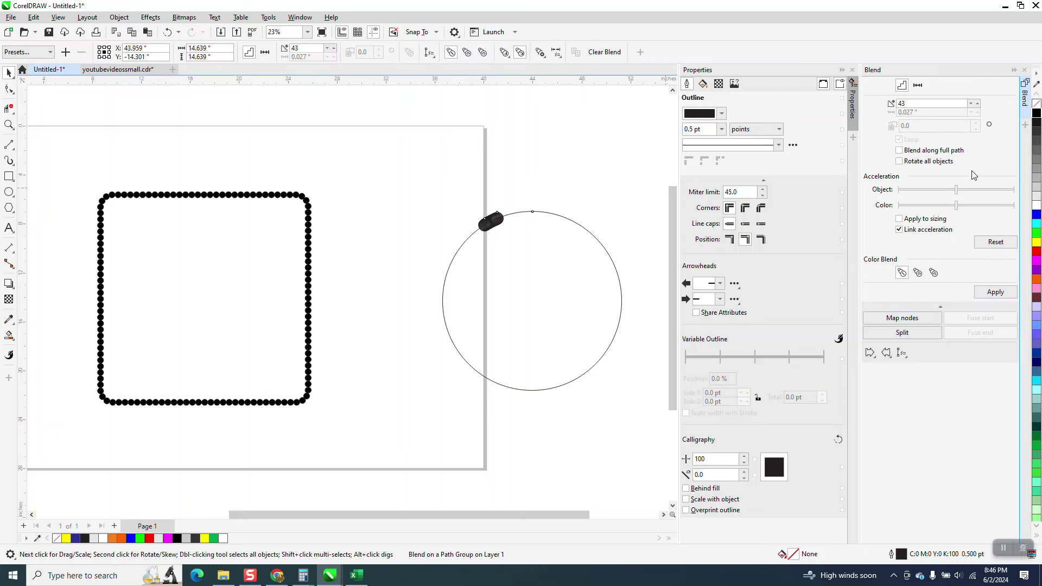
left_click(899, 150)
left_click(995, 292)
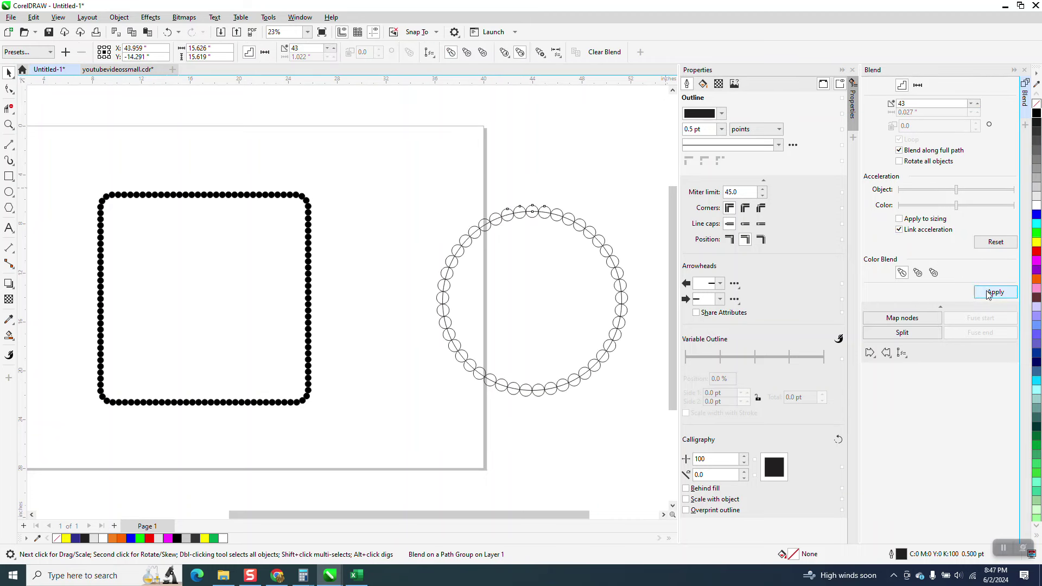
left_click(9, 128)
left_click_drag(468, 219, 512, 240)
scroll(508, 236, "down", 6)
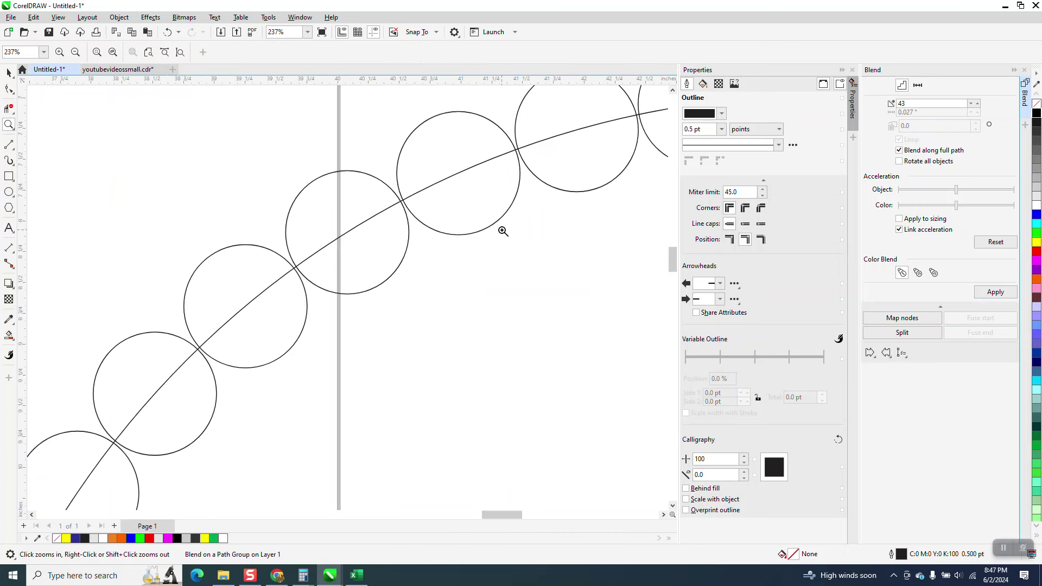
Step: Undo the blend and show the large circle's curve length of 45.99506 in
left_click(170, 31)
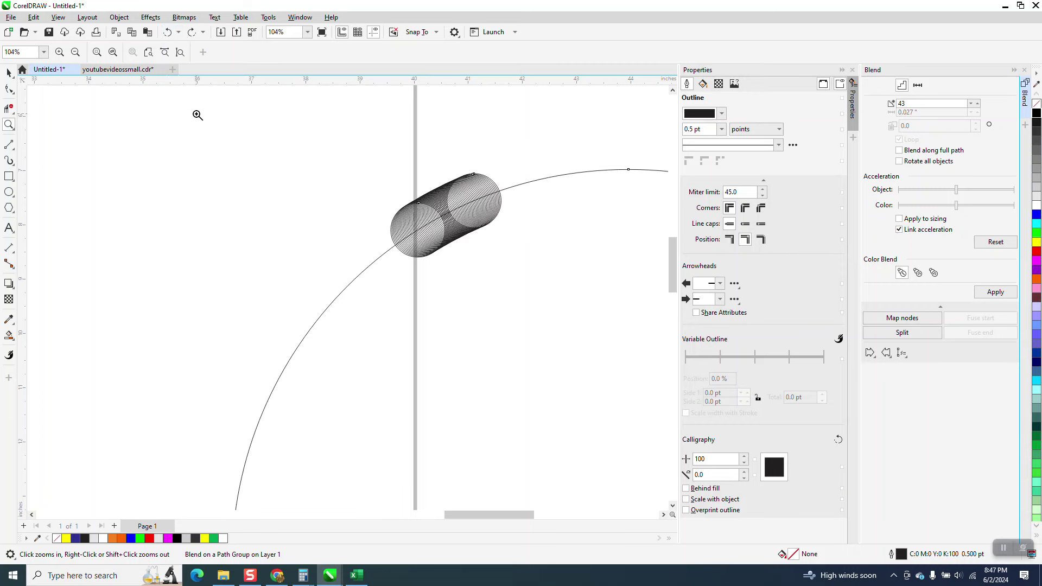
left_click(170, 32)
scroll(202, 207, "down", 4)
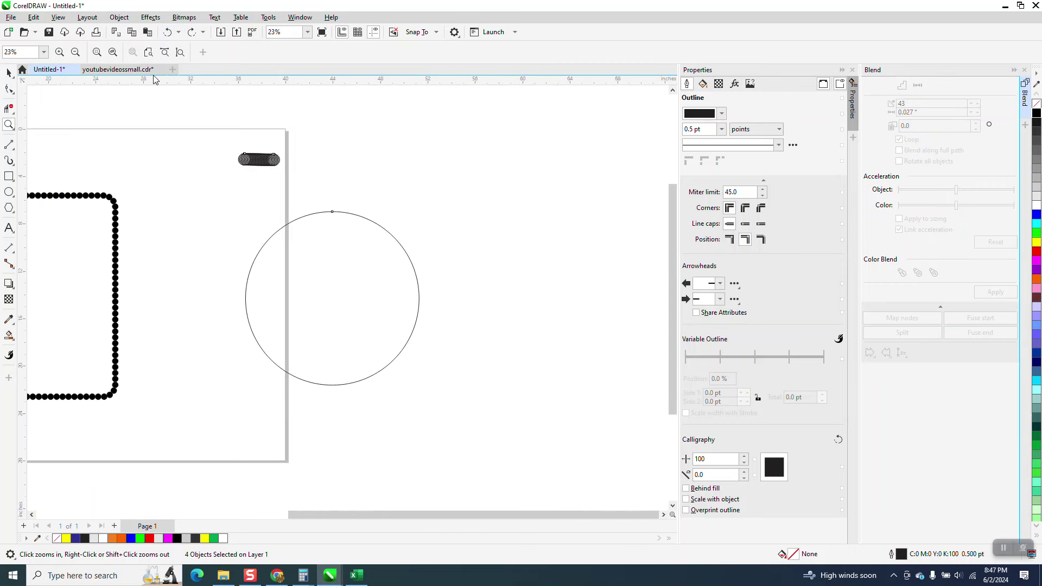
left_click(166, 36)
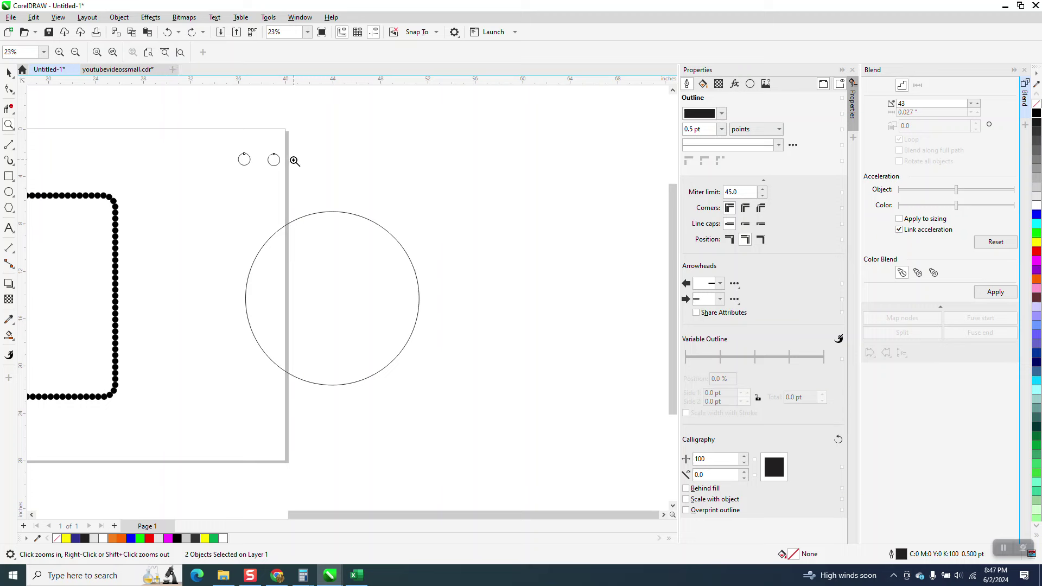
left_click(9, 72)
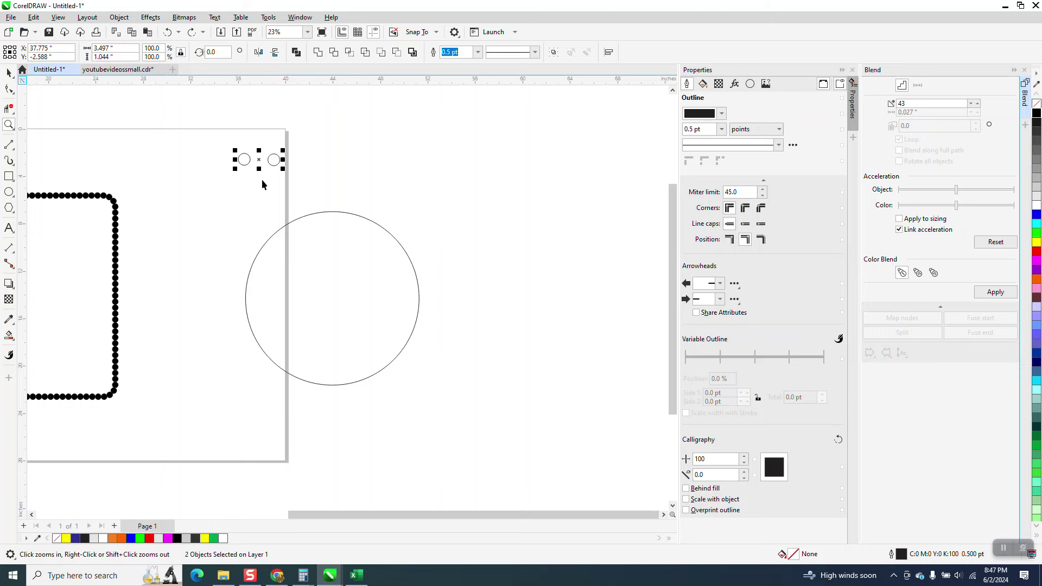
left_click(337, 213)
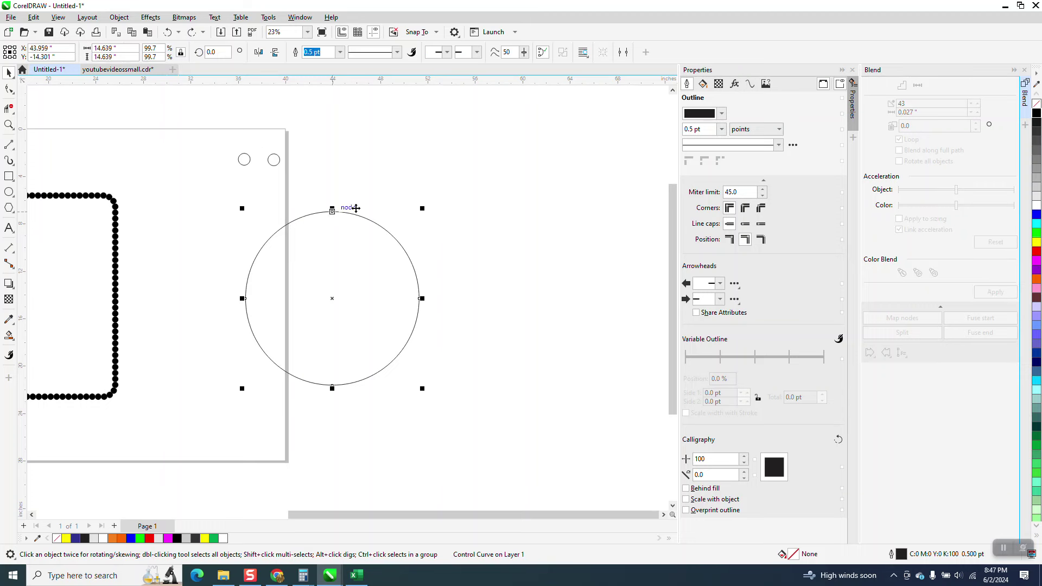
left_click(750, 85)
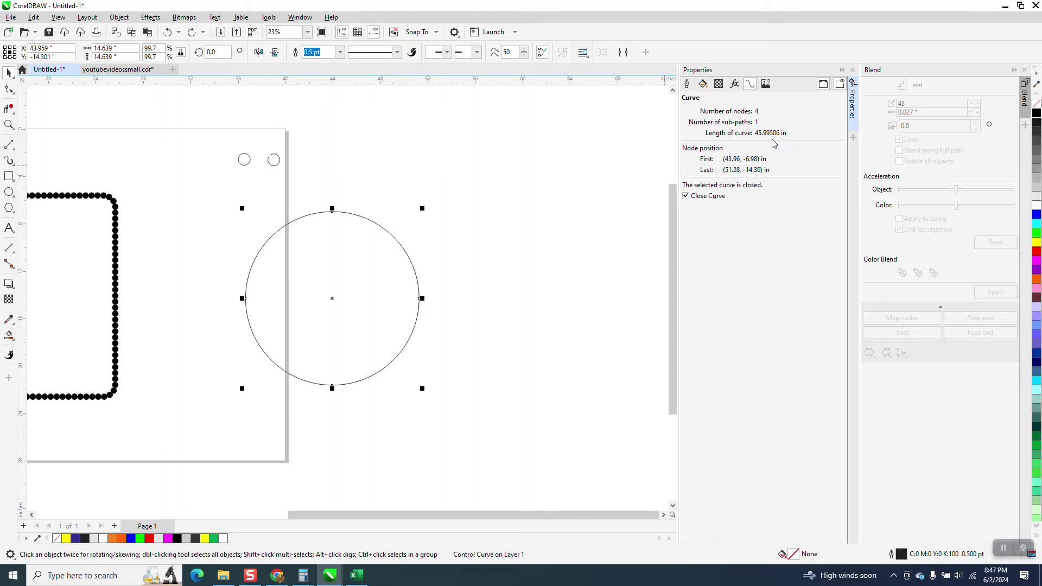
Step: Blend both small circles with 44 steps along the large circle's full path
left_click_drag(219, 135, 326, 184)
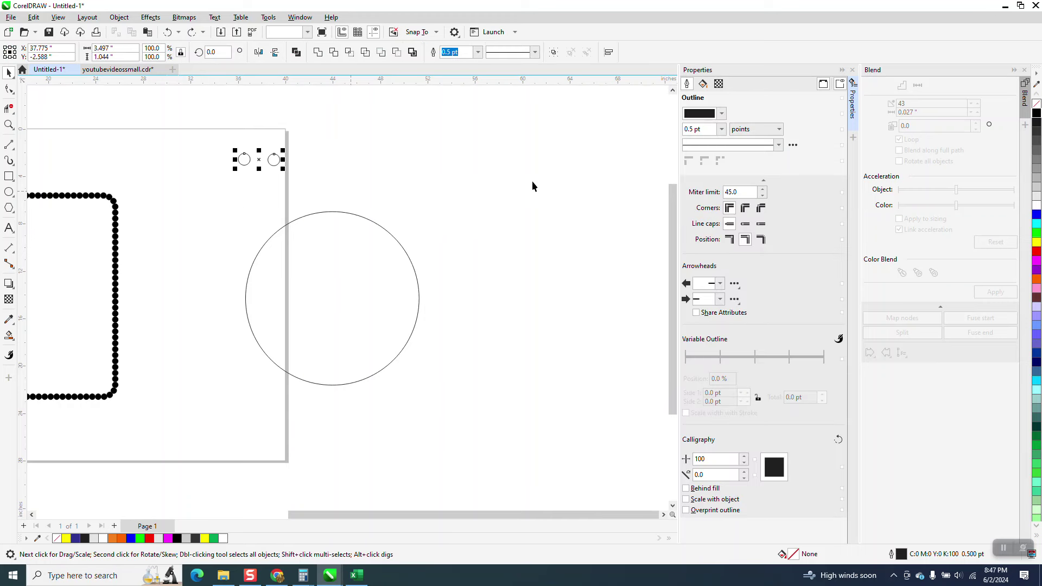
double_click(912, 106)
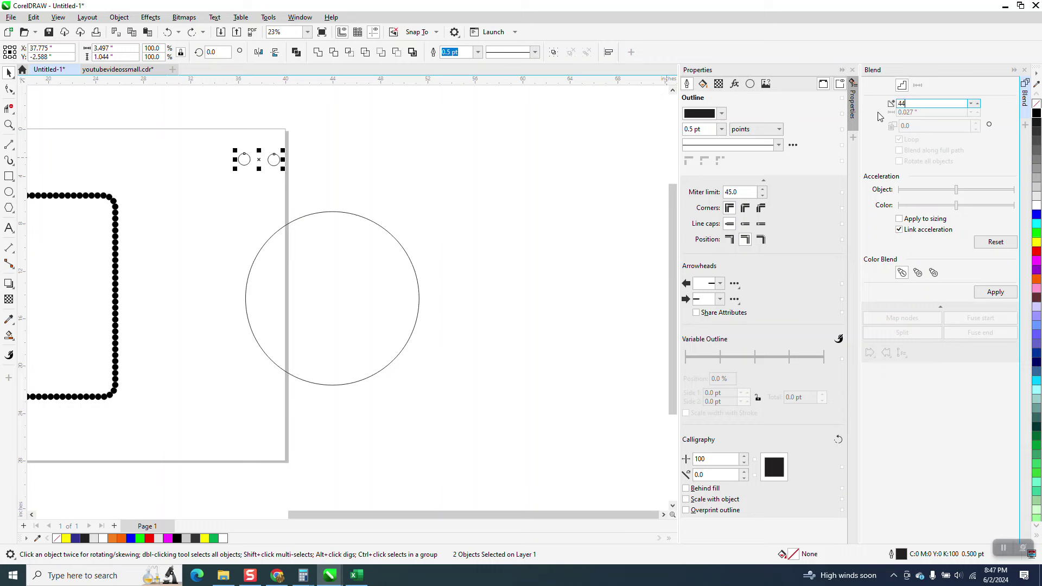
type("44")
left_click(1004, 294)
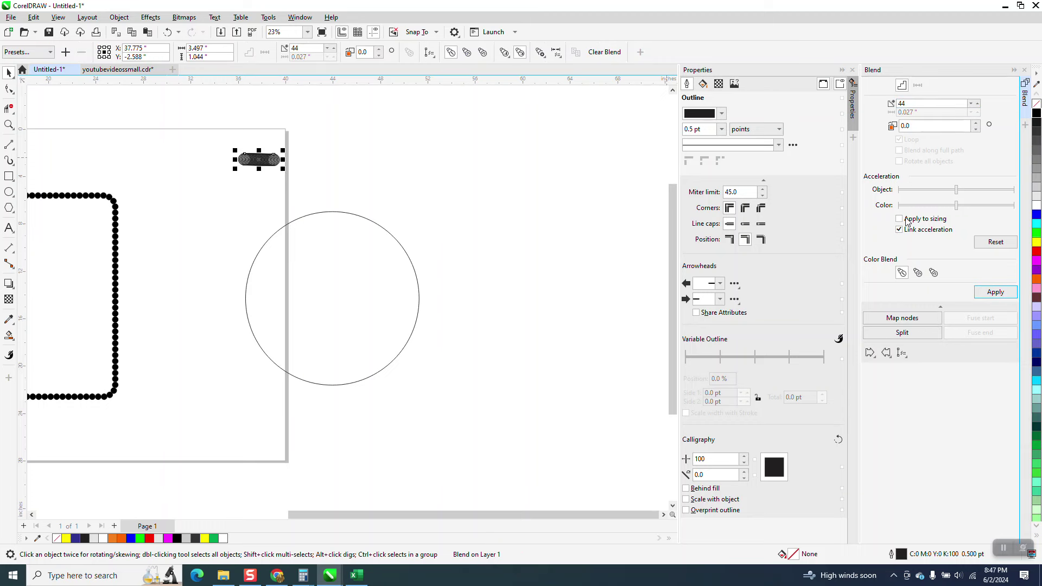
left_click(480, 251)
left_click(382, 222)
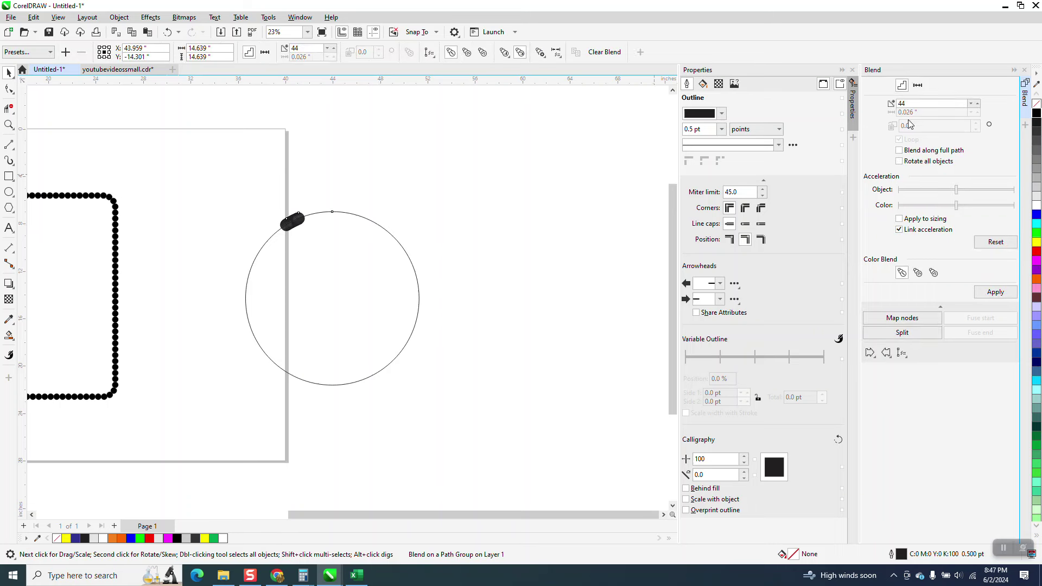
left_click(995, 292)
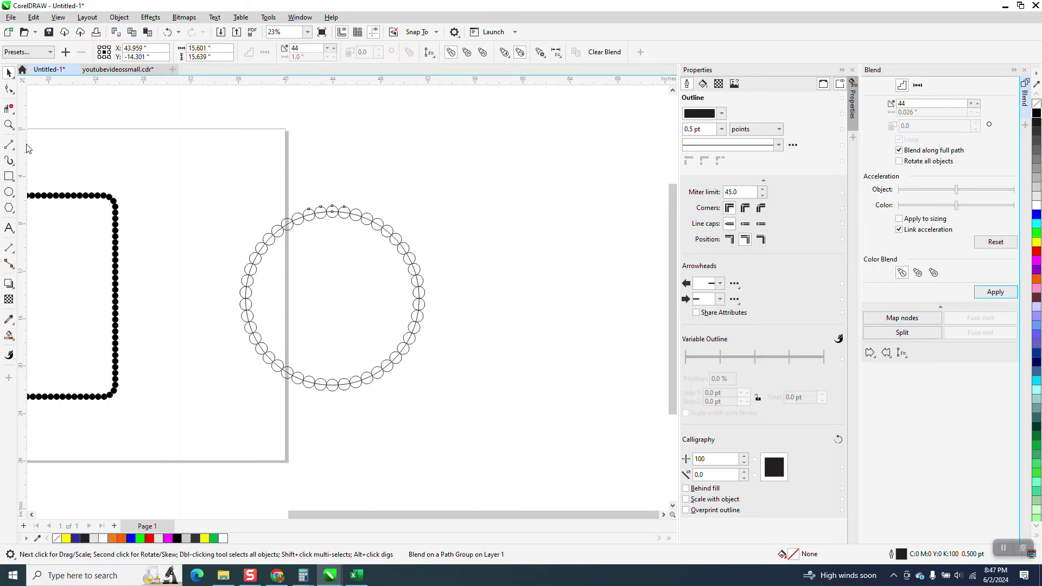
Step: Zoom in to confirm neighbouring circles touch, then select the whole ring
left_click(10, 124)
left_click_drag(233, 193, 356, 270)
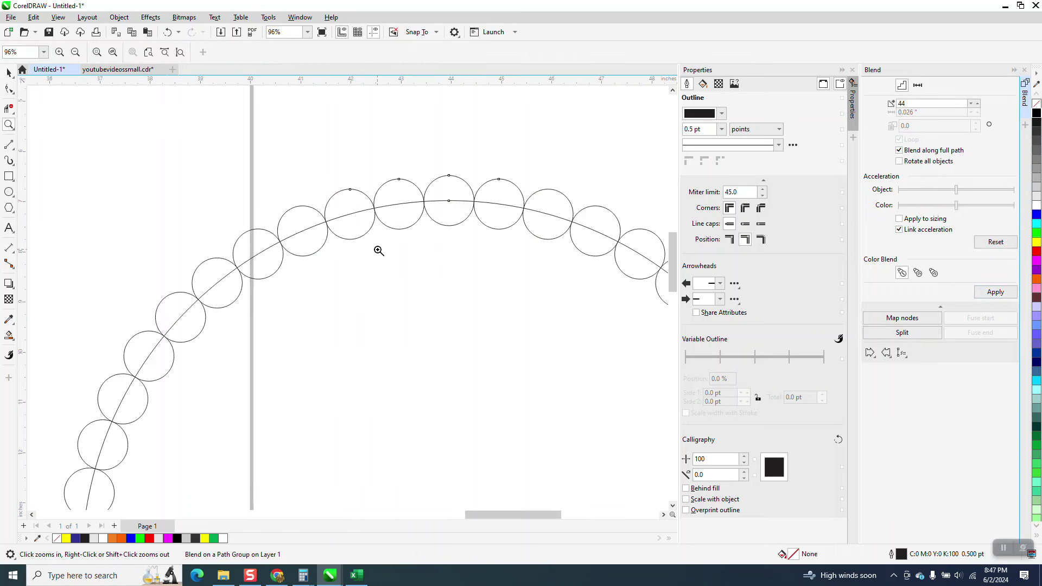
left_click_drag(350, 185, 395, 237)
right_click(369, 223)
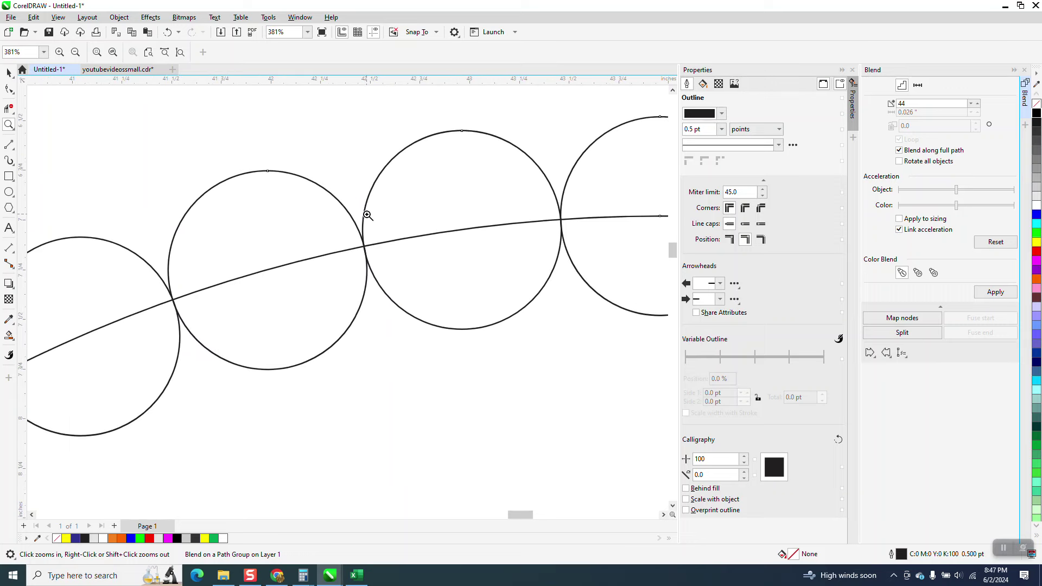
right_click(361, 212)
right_click(357, 206)
left_click(10, 72)
scroll(275, 130, "down", 3)
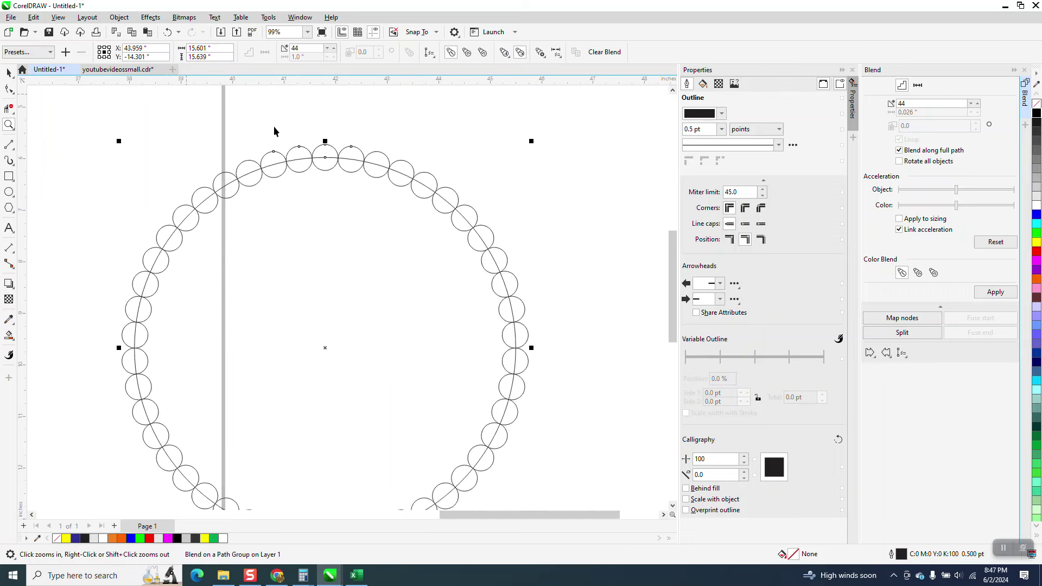
left_click_drag(152, 97, 450, 370)
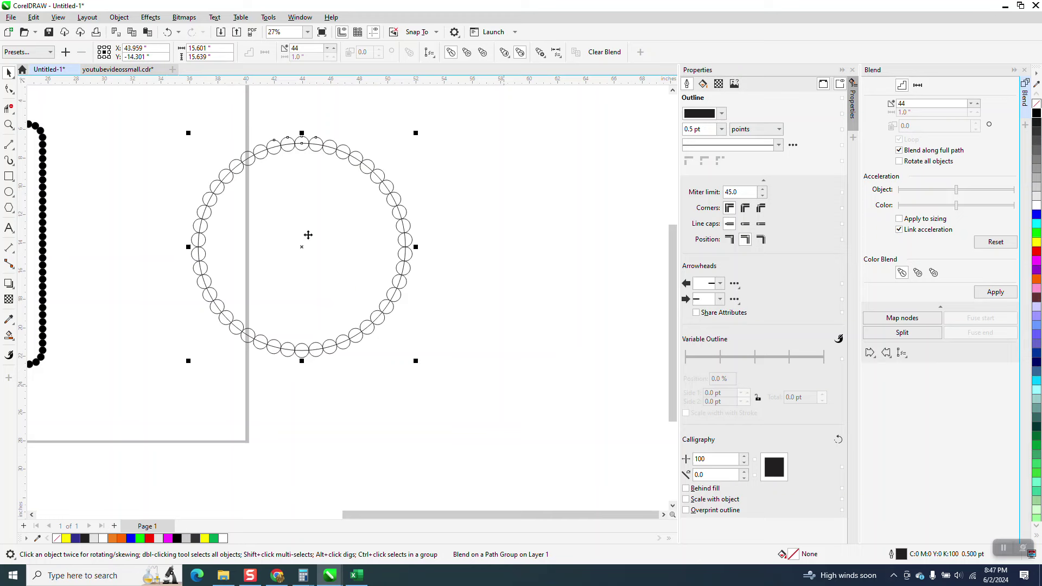
Step: Move the circle path to the right of the ring, undoing an accidental ring move
left_click(119, 17)
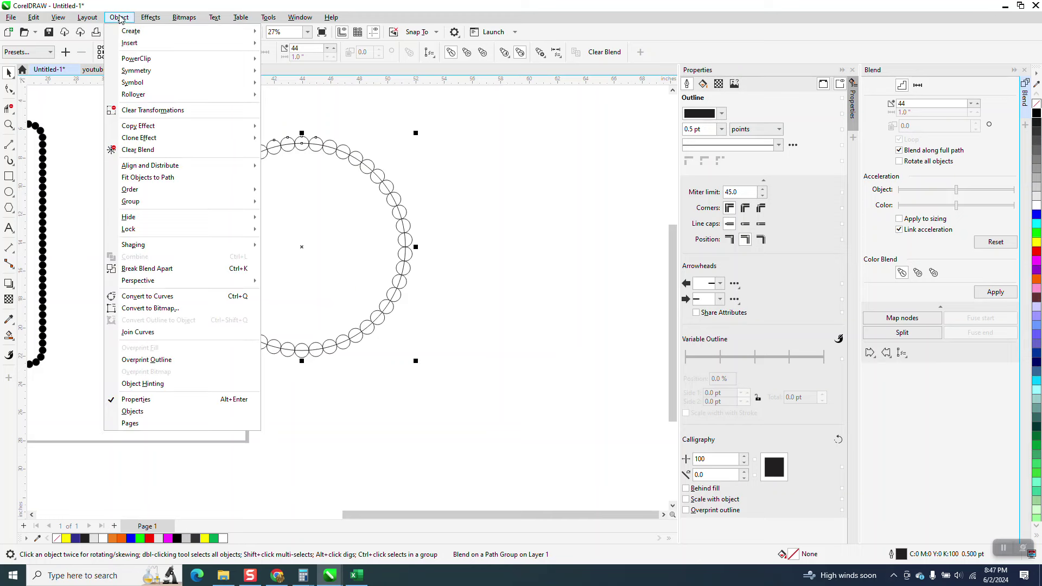
left_click(153, 273)
left_click(257, 137)
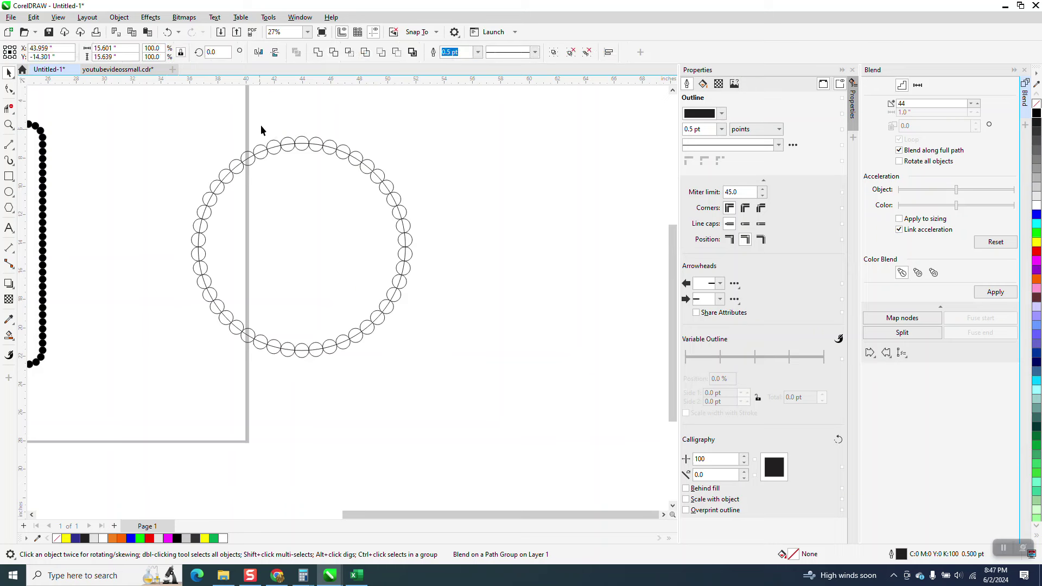
left_click(298, 144)
left_click_drag(306, 256, 589, 259)
left_click_drag(163, 112, 444, 361)
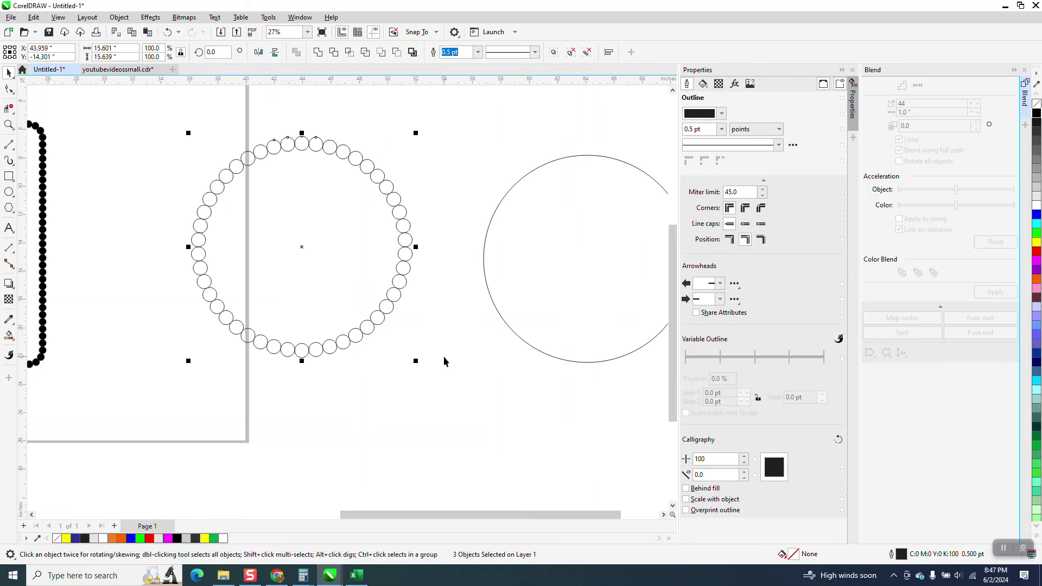
left_click(436, 165)
left_click(349, 158)
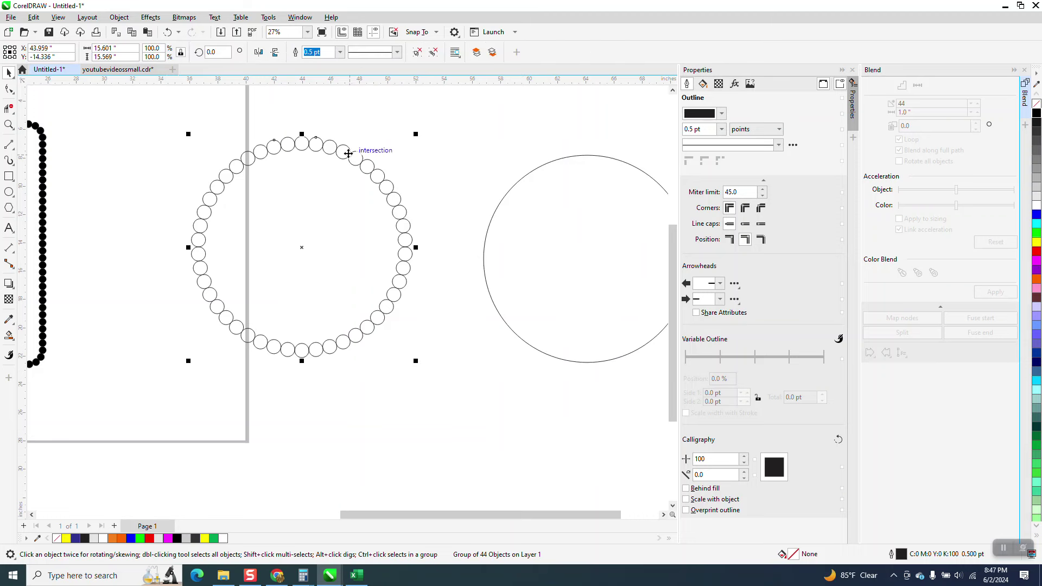
left_click_drag(349, 158, 329, 252)
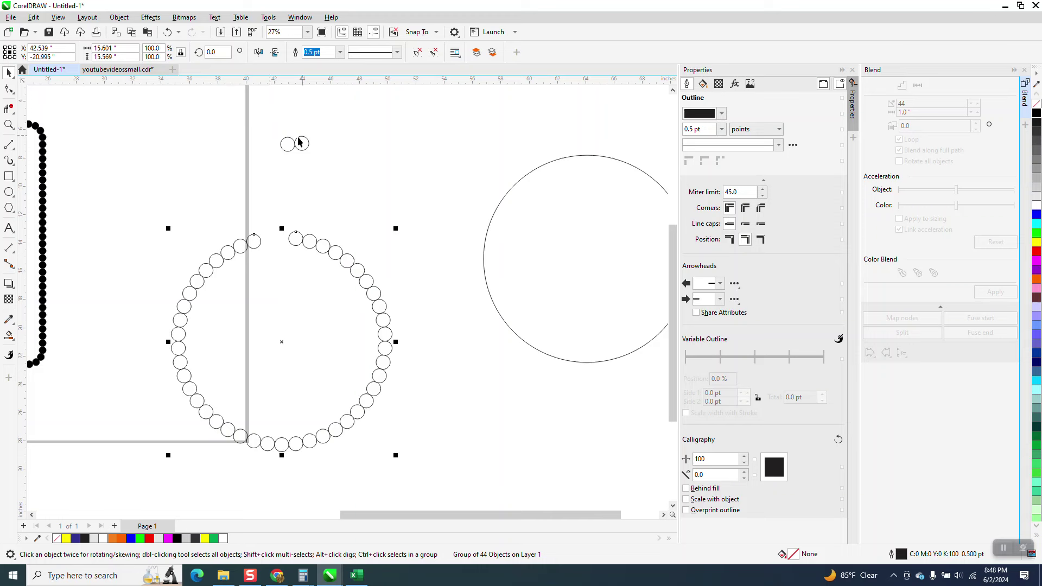
left_click(167, 32)
Step: Break the ring blend into separate circles with Object > Group > Ungroup All
left_click_drag(151, 95, 477, 402)
left_click(119, 17)
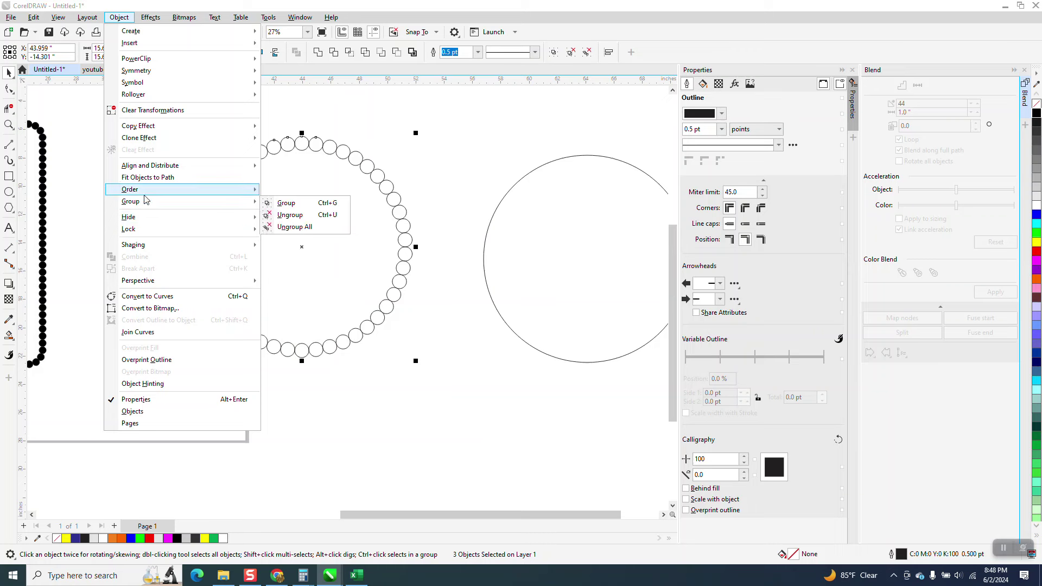
mouse_move(136, 202)
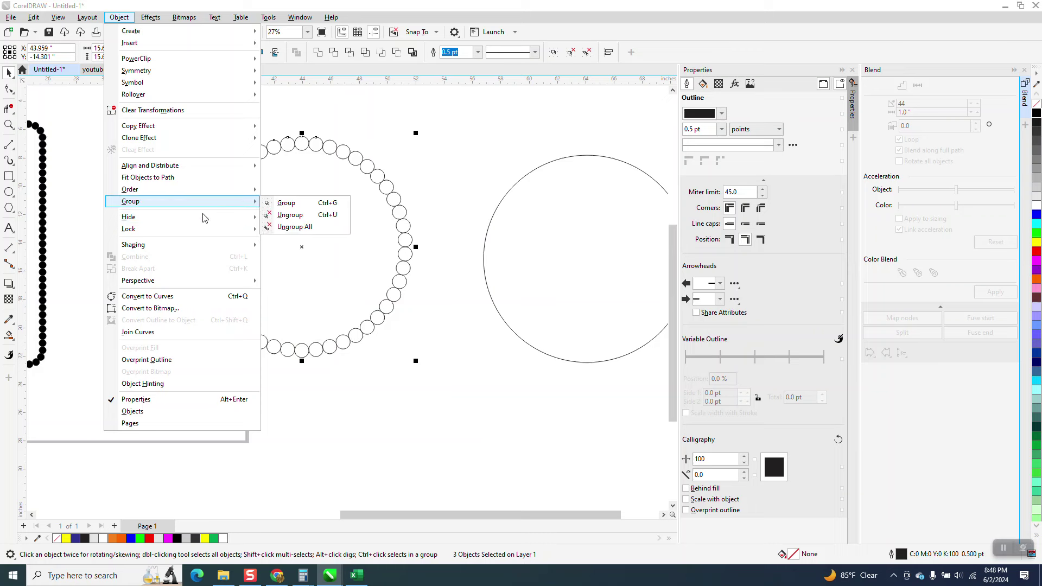
left_click(293, 227)
Step: Weld all 46 ring circles into one outline shape
left_click(300, 143)
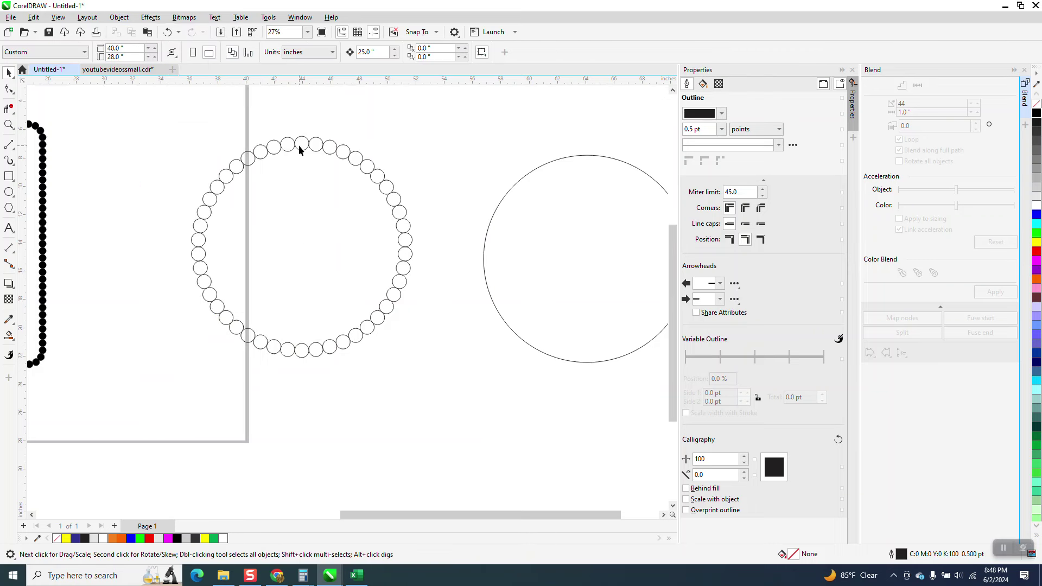
left_click(315, 144)
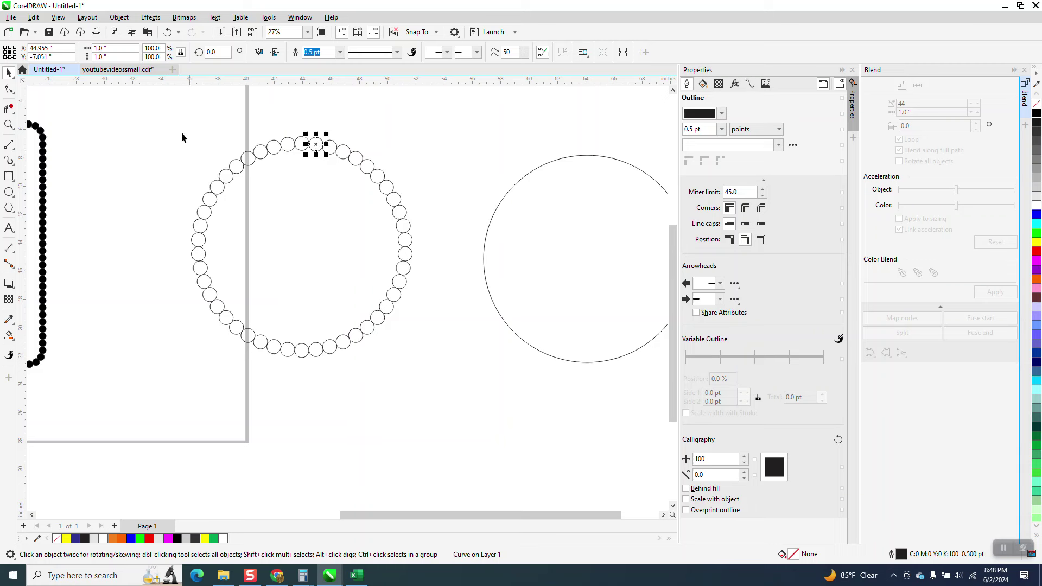
left_click_drag(168, 119, 324, 277)
left_click_drag(479, 410, 479, 410)
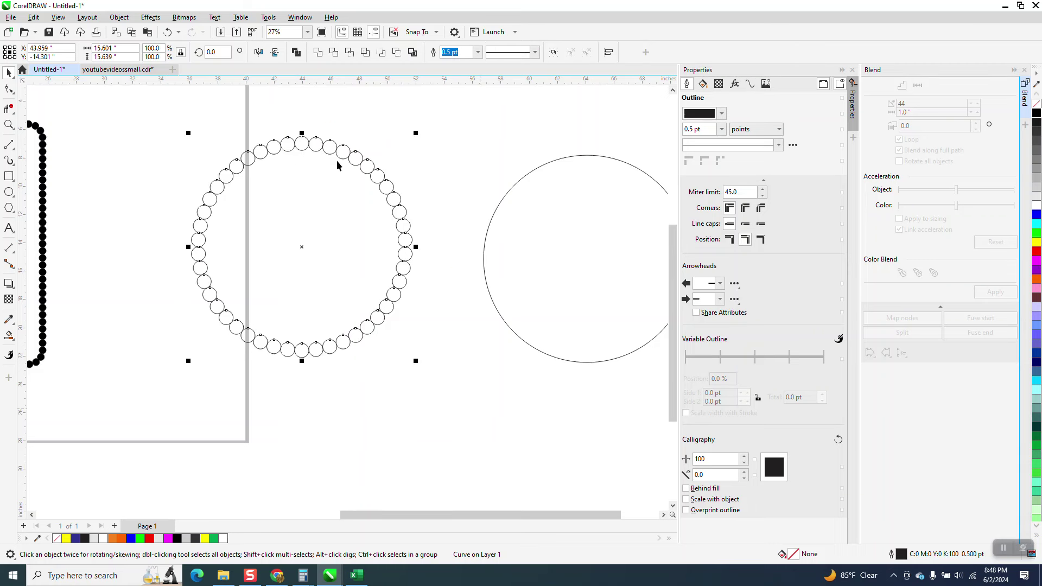
left_click(318, 53)
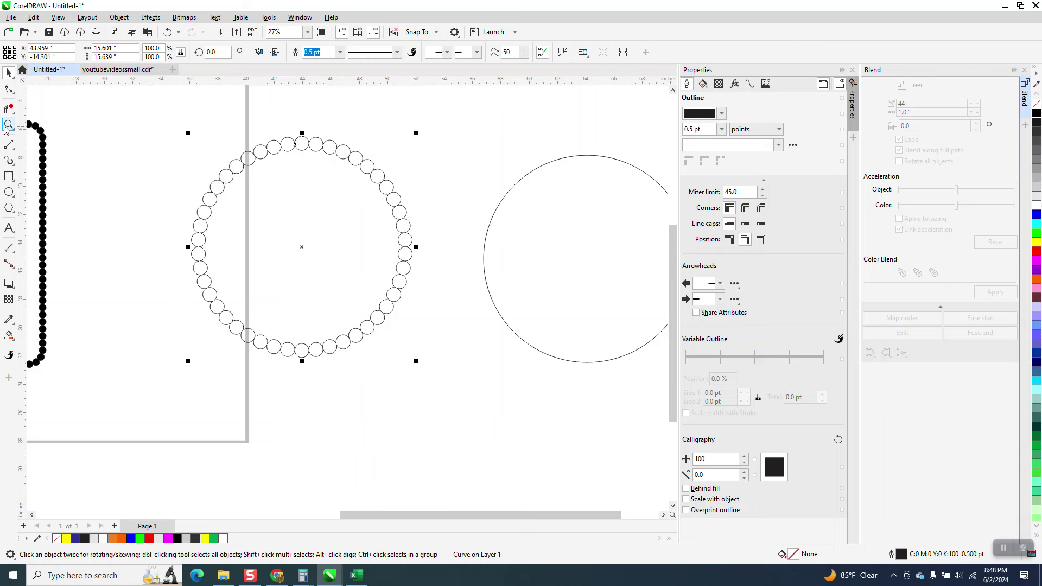
left_click(8, 125)
left_click_drag(237, 136, 294, 179)
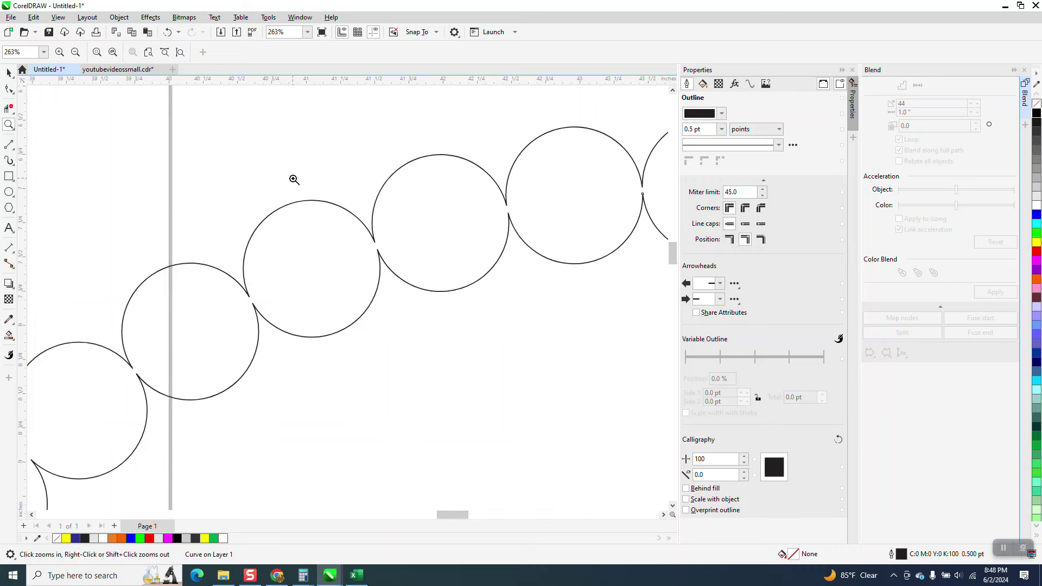
scroll(294, 179, "down", 5)
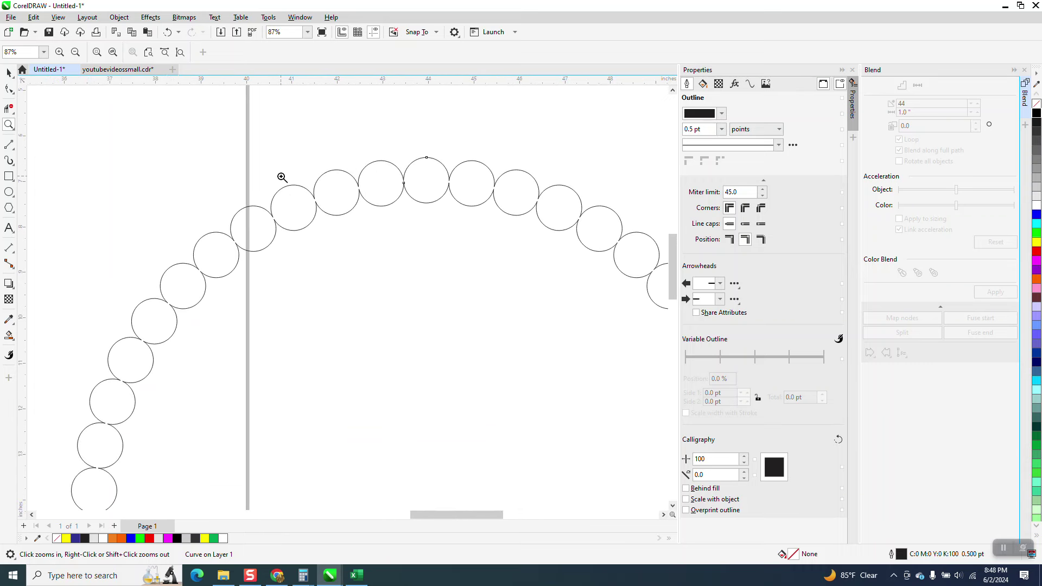
scroll(282, 178, "down", 4)
key("space")
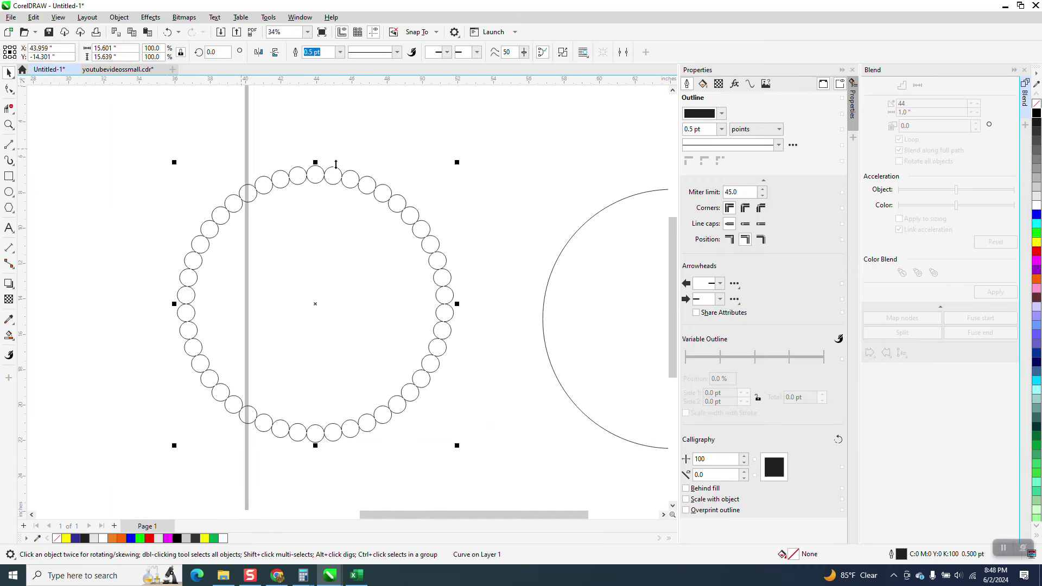
left_click(1037, 113)
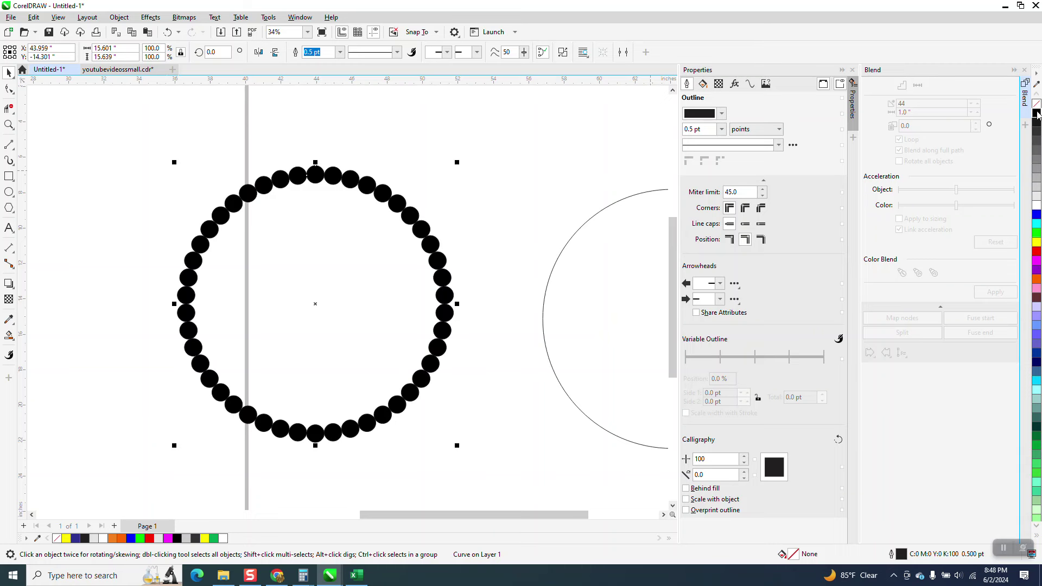
left_click(1037, 215)
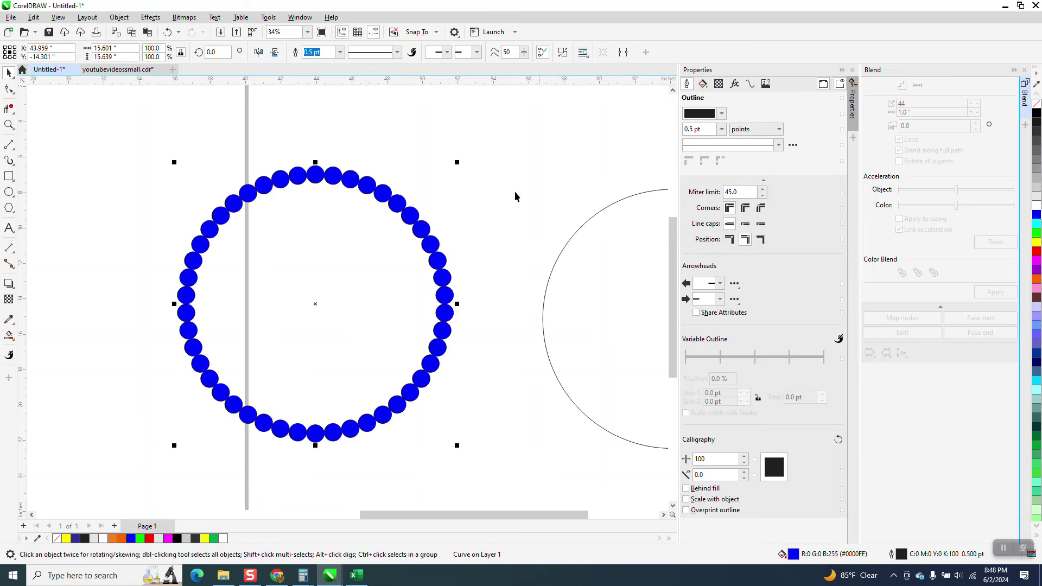
left_click(8, 125)
left_click_drag(257, 174, 293, 198)
scroll(294, 199, "down", 1)
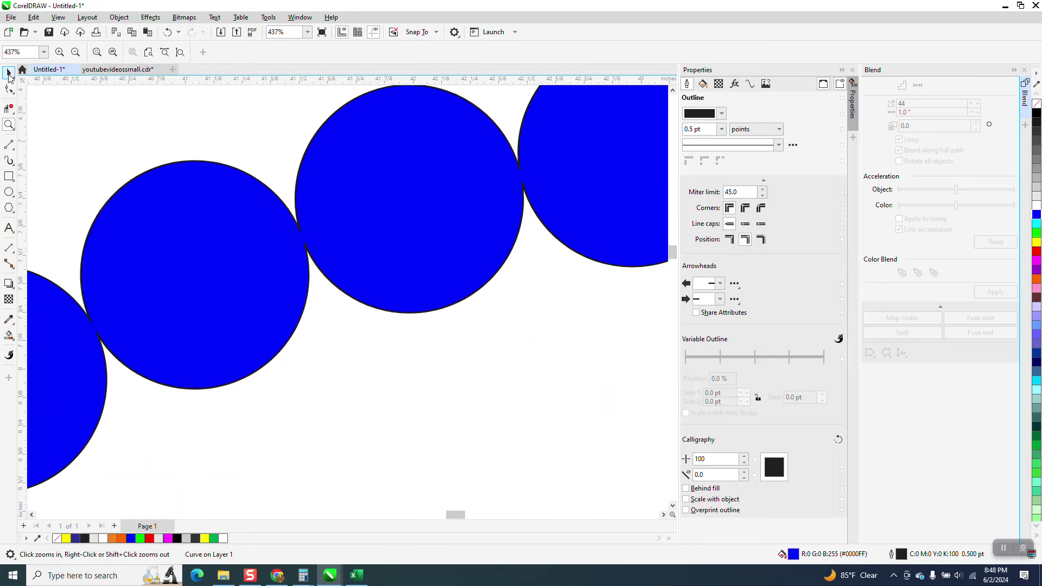
left_click(8, 74)
scroll(271, 219, "down", 2)
scroll(327, 228, "down", 6)
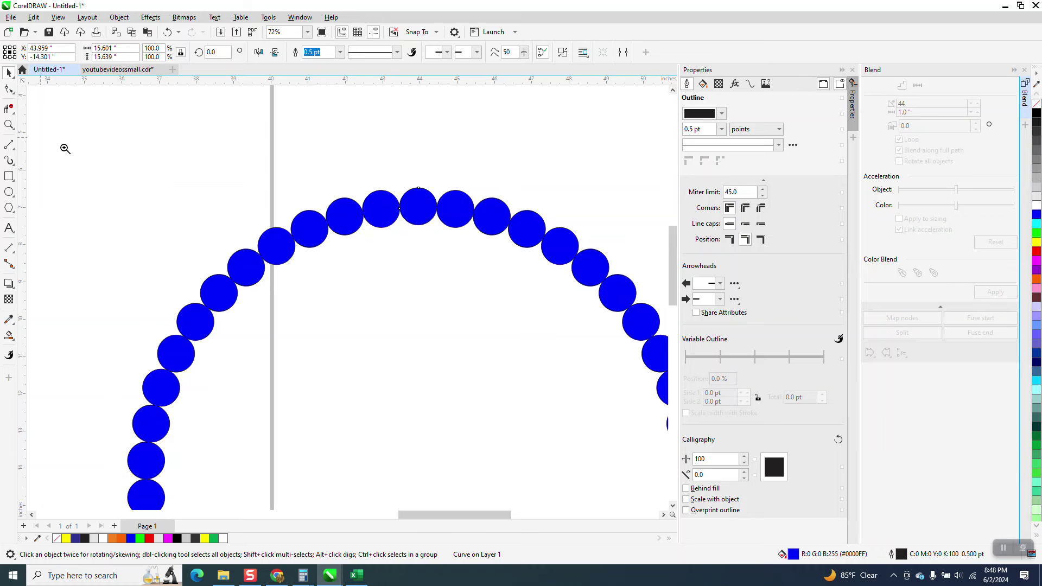
key("z")
left_click_drag(362, 196, 394, 236)
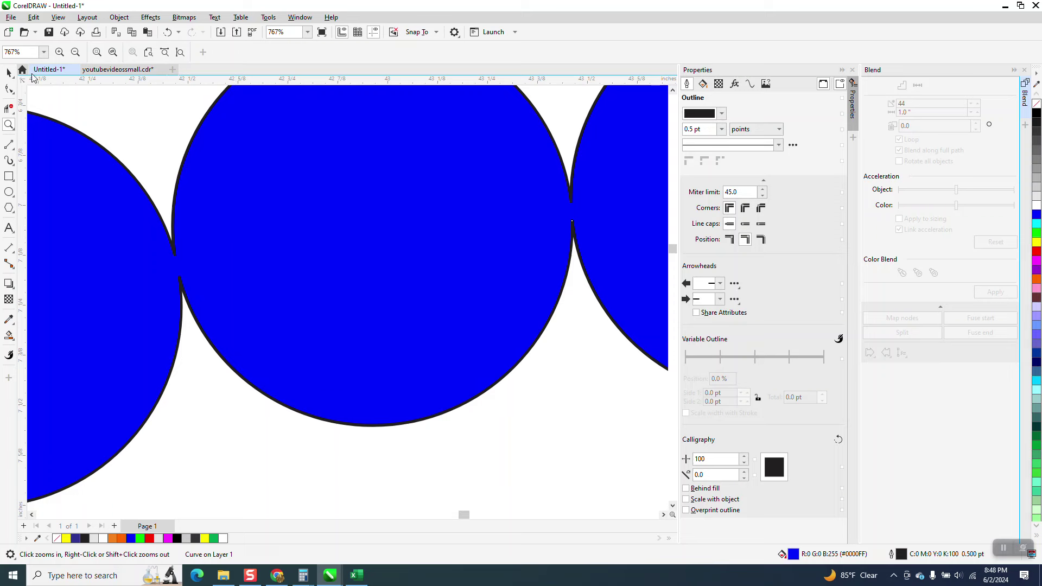
left_click(9, 72)
scroll(242, 148, "down", 5)
scroll(287, 164, "down", 2)
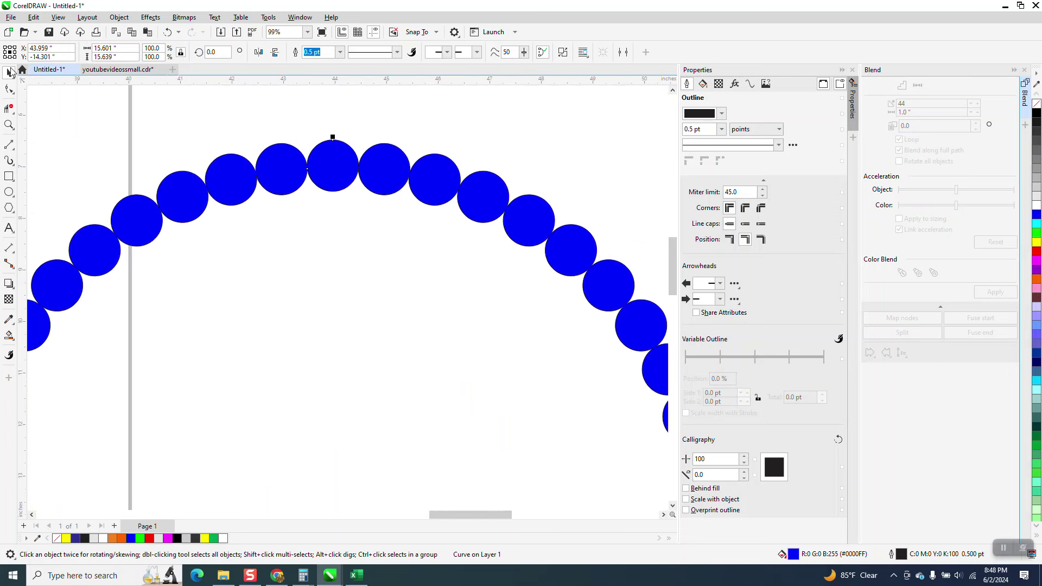
left_click(165, 33)
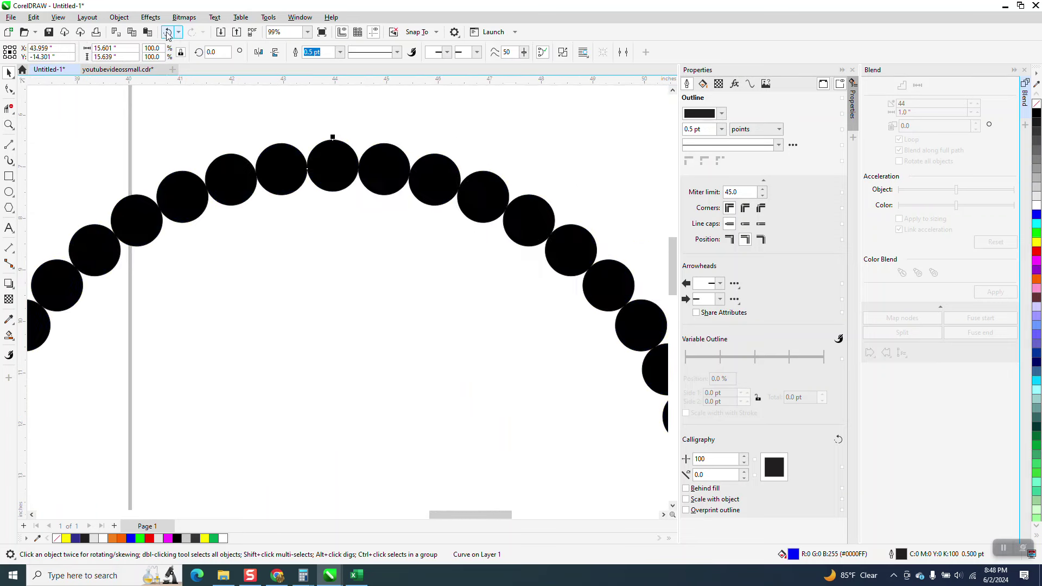
left_click(169, 32)
scroll(325, 131, "down", 3)
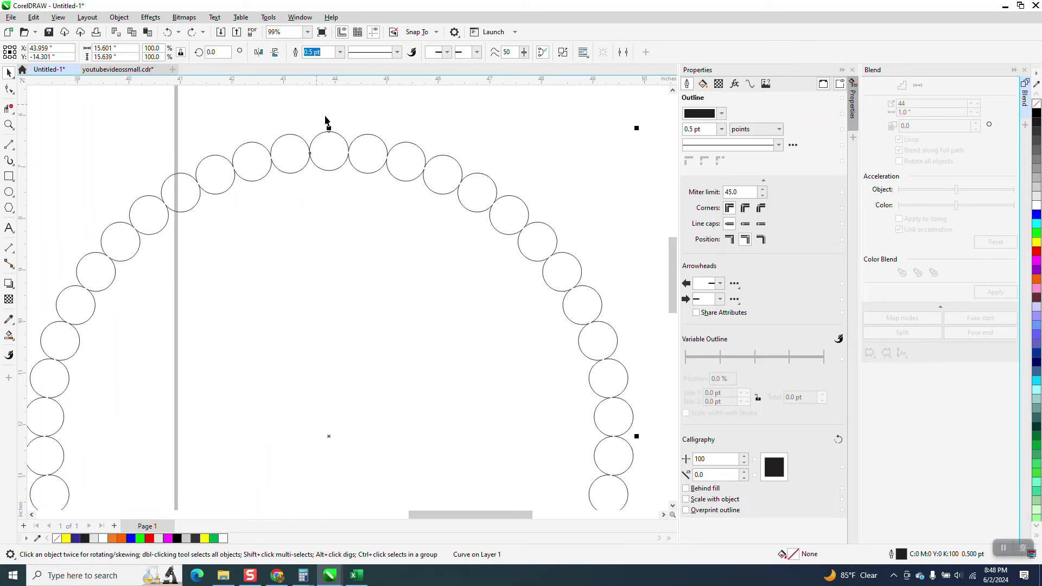
left_click(316, 140)
Step: Smart Fill the ring's circles with orange and drag the orange copy down-left
left_click(9, 336)
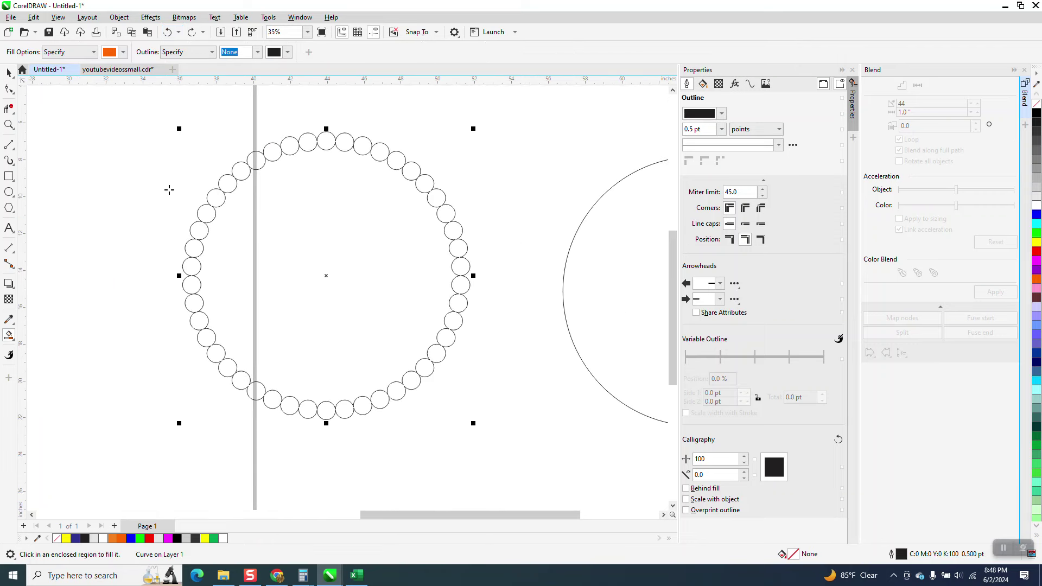
left_click(291, 147)
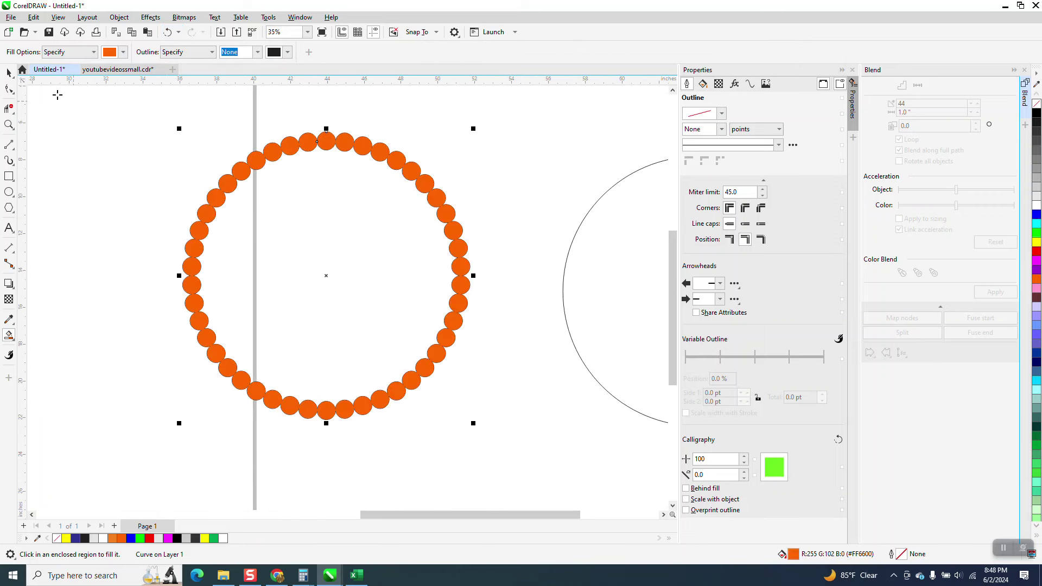
left_click(8, 73)
scroll(419, 264, "down", 2)
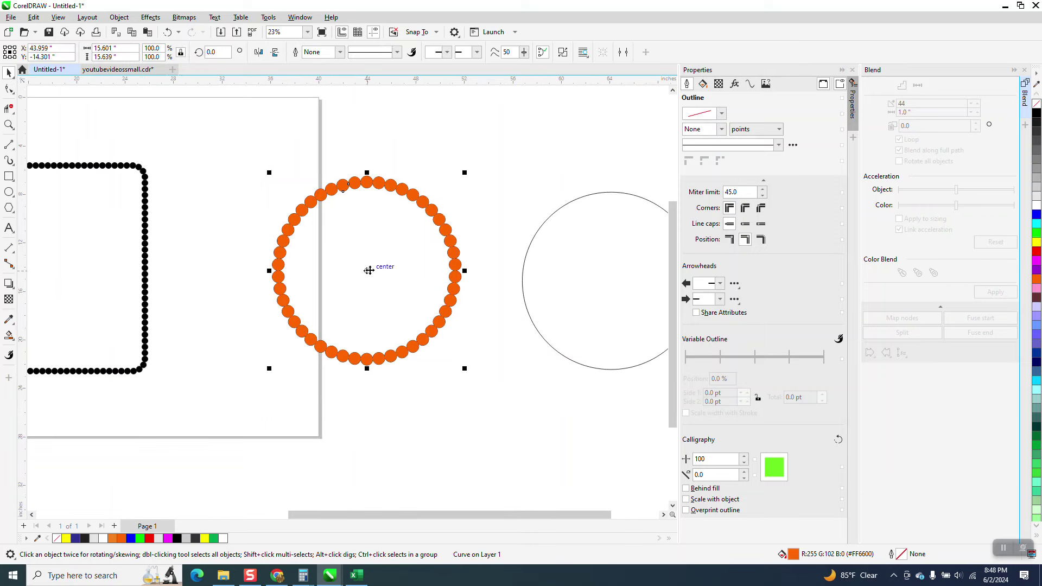
left_click_drag(369, 274, 253, 370)
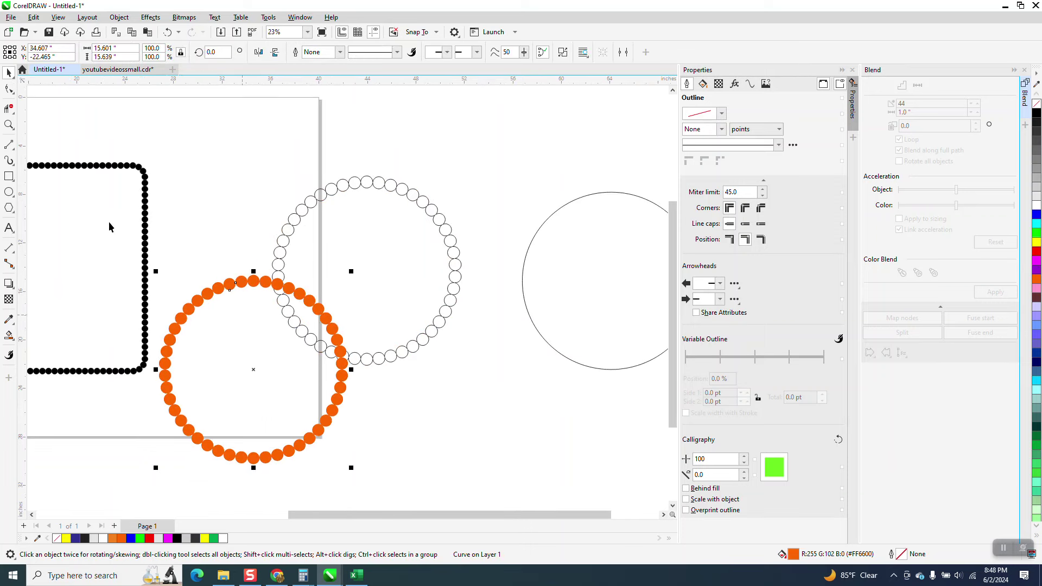
Step: Zoom in to check where two orange circles touch
left_click(9, 124)
left_click_drag(184, 273, 219, 321)
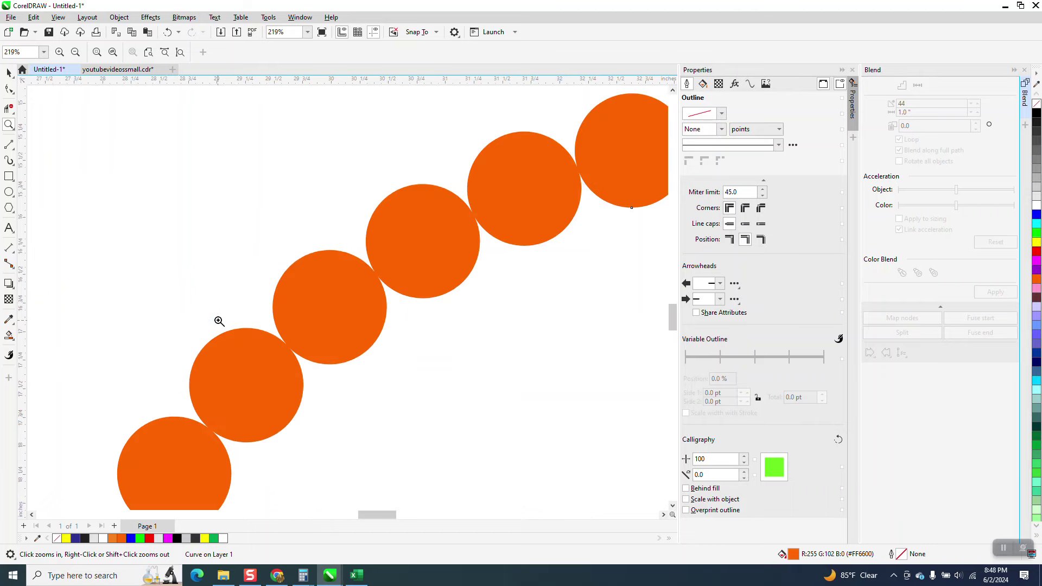
left_click_drag(413, 191, 502, 253)
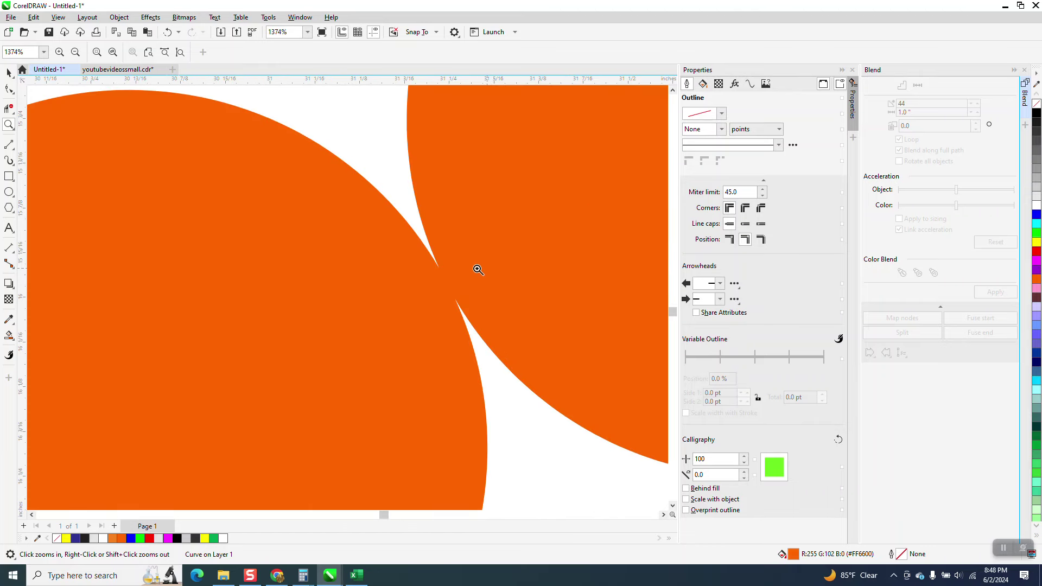
scroll(410, 251, "down", 6)
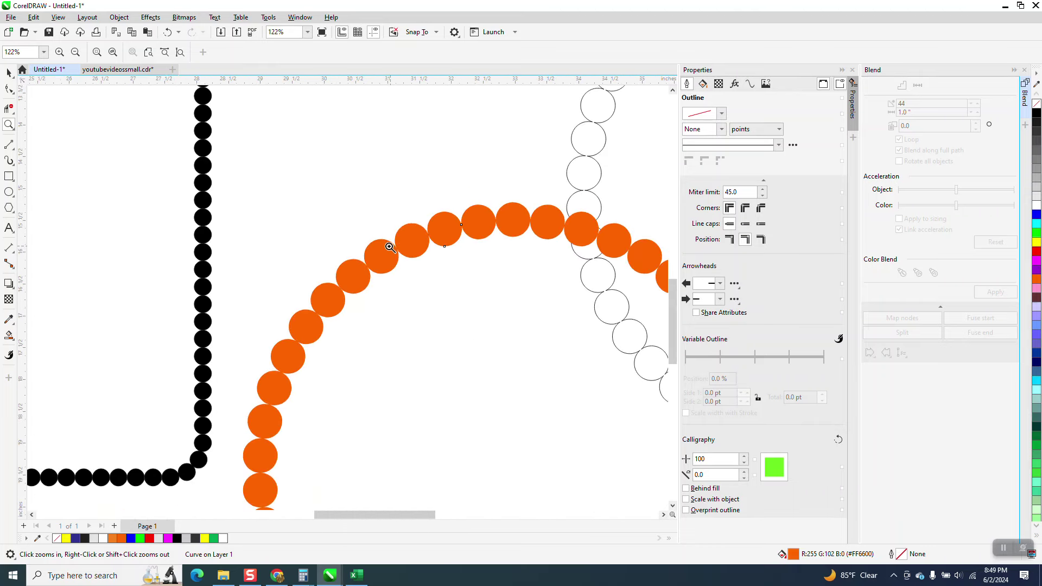
scroll(385, 248, "down", 1)
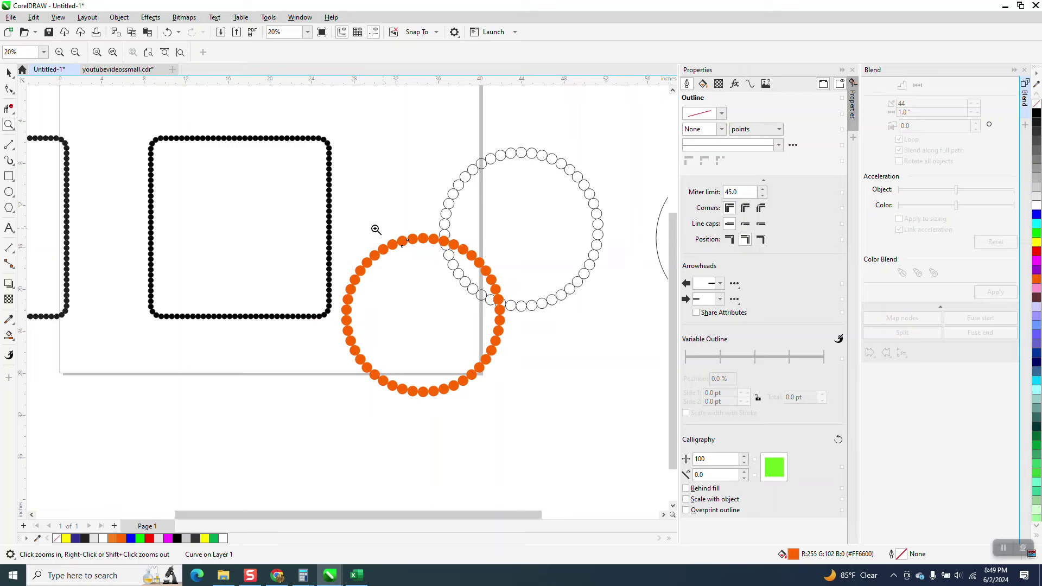
Step: Drag the orange ring further down-left, below the outlined ring
left_click(10, 74)
left_click_drag(470, 250, 443, 318)
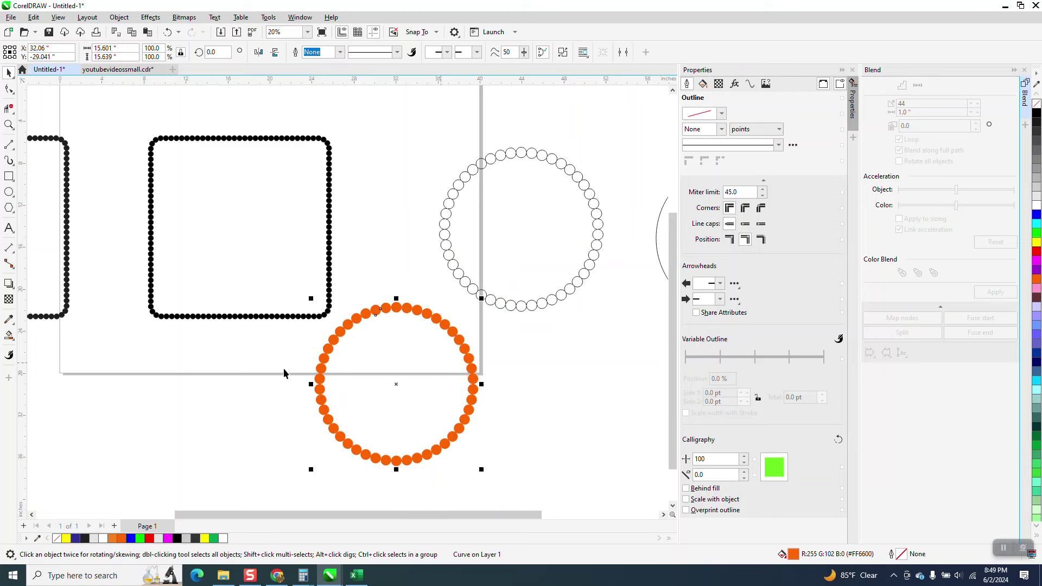